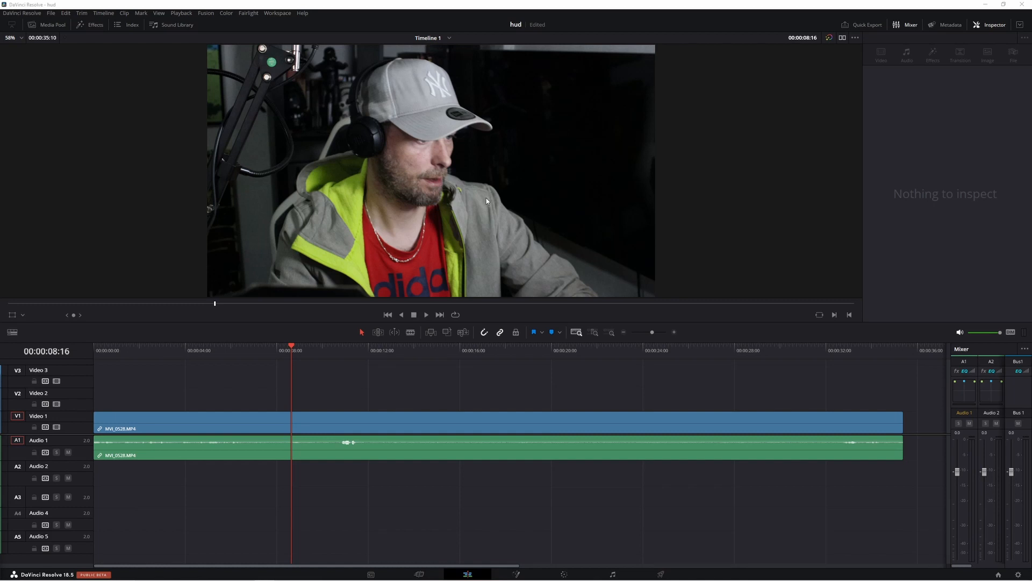
Convert the MVI_0528.MP4 clip on Video 1 into a Fusion clip and open it on the Fusion page.
{"action": "left_click", "coordinate": [421, 349]}
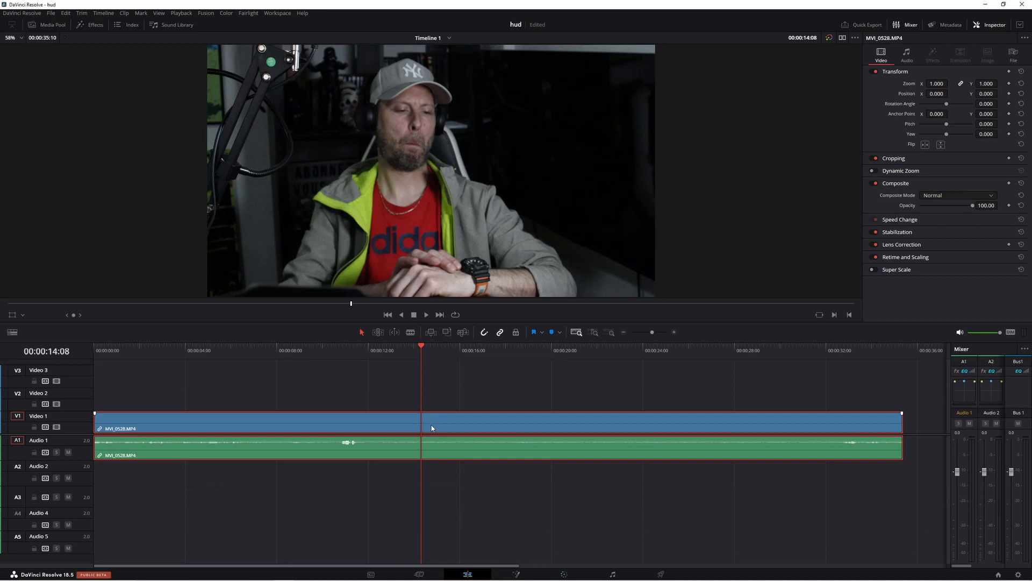
{"action": "left_click", "coordinate": [516, 574]}
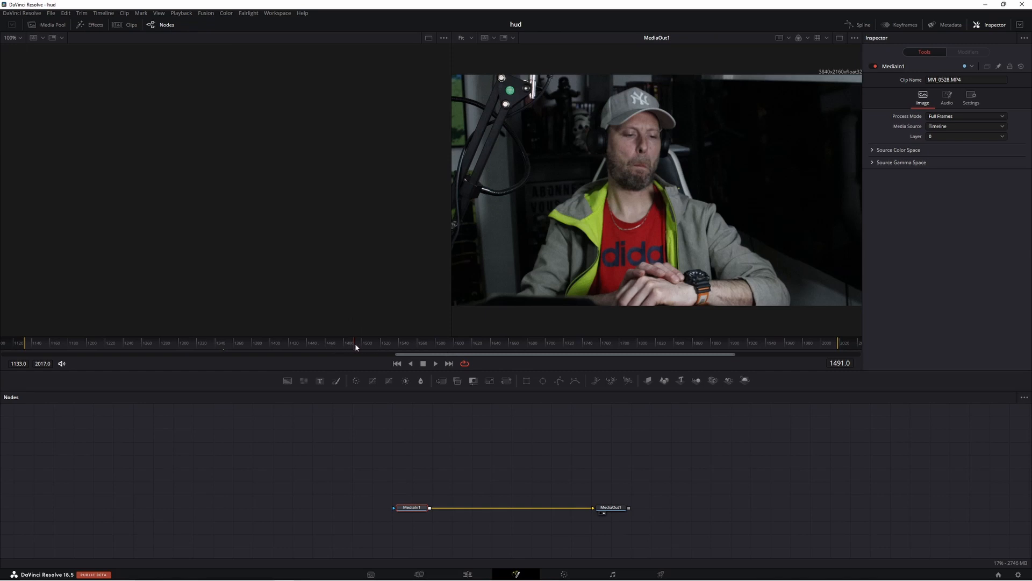
{"action": "left_click", "coordinate": [468, 574]}
{"action": "right_click", "coordinate": [453, 427]}
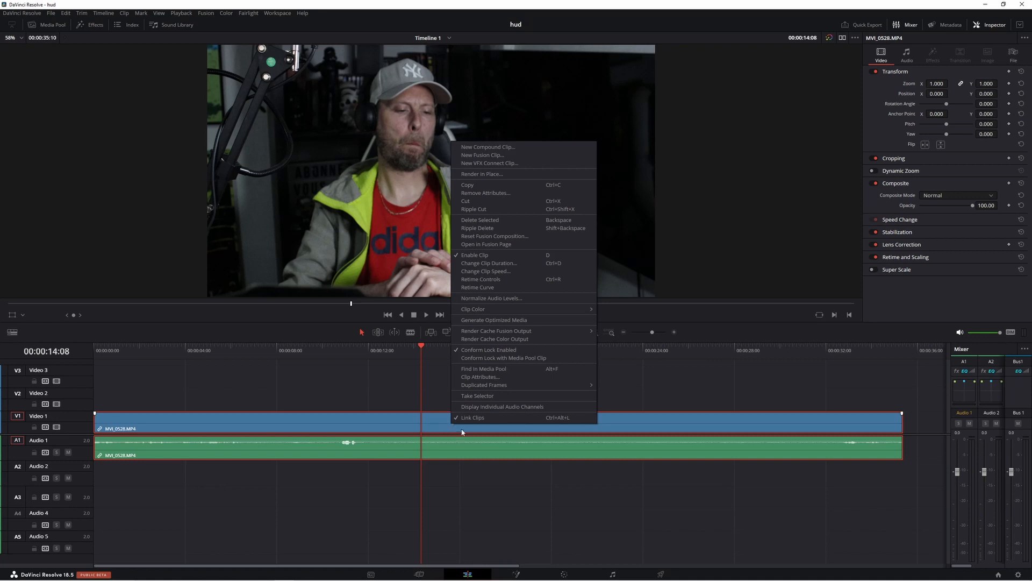
{"action": "left_click", "coordinate": [495, 155]}
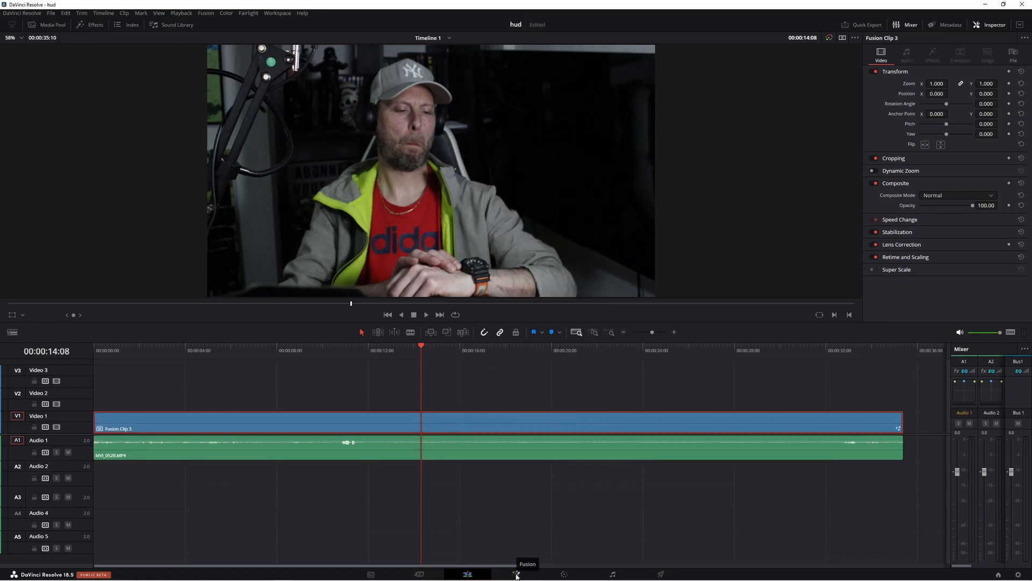
{"action": "left_click", "coordinate": [516, 575]}
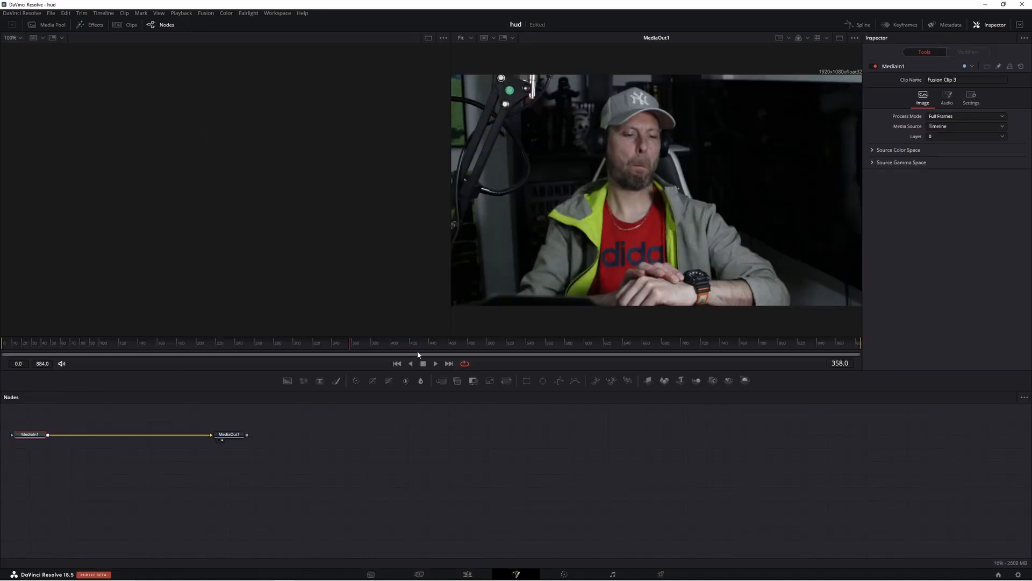
Go to frame 245, where the watch is visible, and move the MediaIn1 node farther away from MediaOut1.
{"action": "left_click_drag", "start_coordinate": [380, 452], "coordinate": [641, 537]}
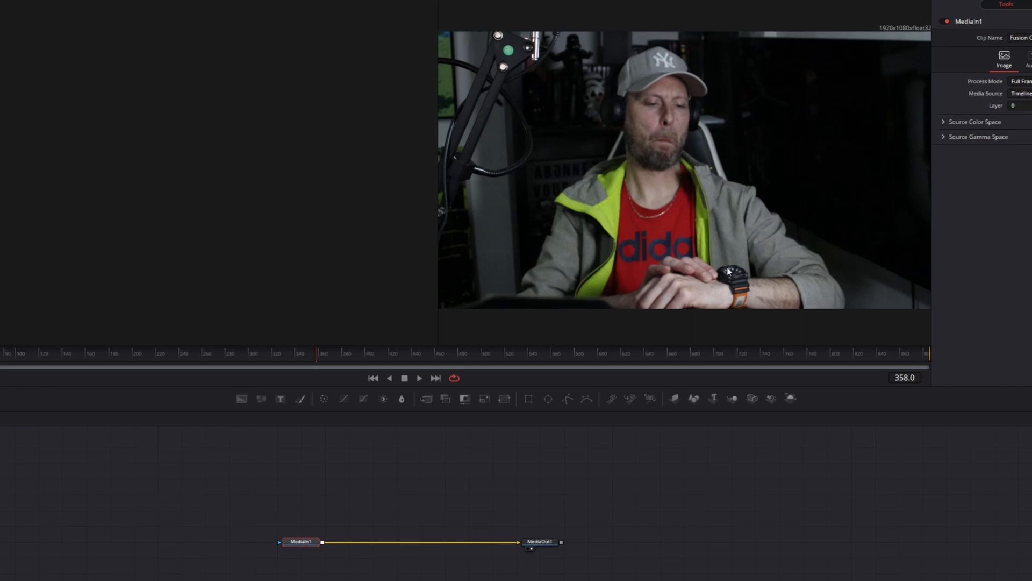
{"action": "left_click_drag", "start_coordinate": [184, 355], "coordinate": [207, 353]}
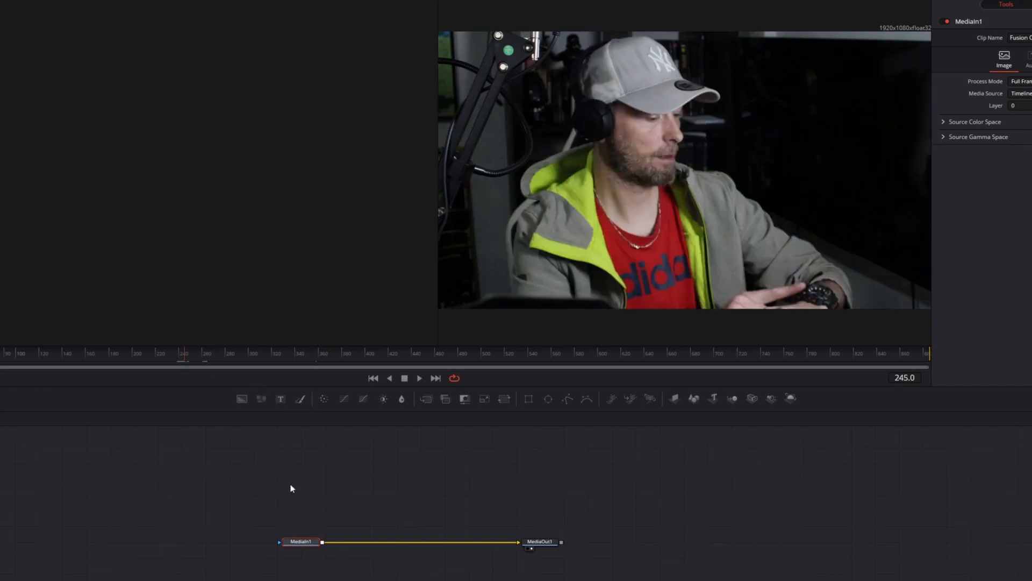
{"action": "left_click_drag", "start_coordinate": [299, 541], "coordinate": [60, 542]}
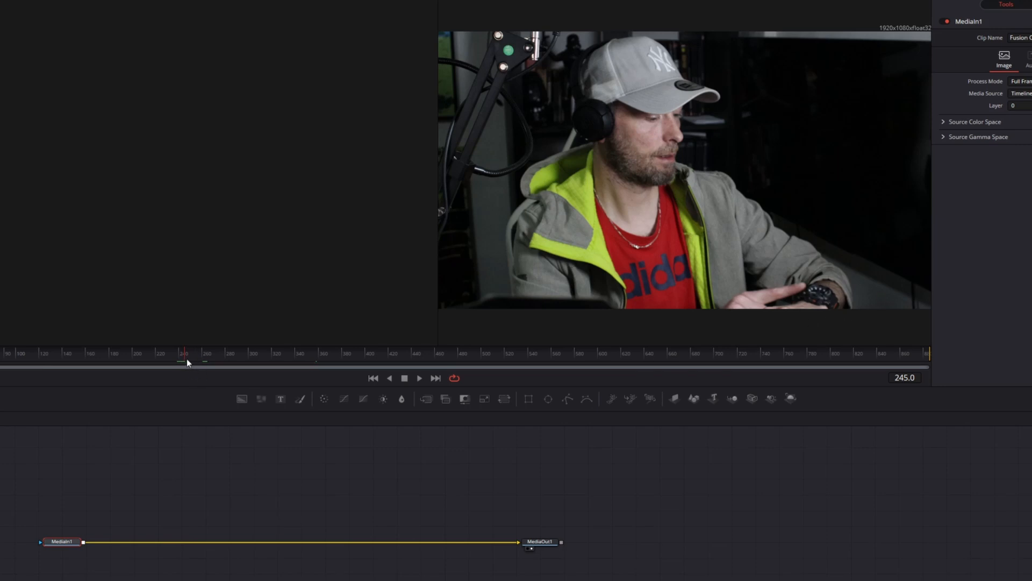
Rename the MediaIn1 node with the first name of the person in the footage.
{"action": "mouse_move", "coordinate": [63, 543]}
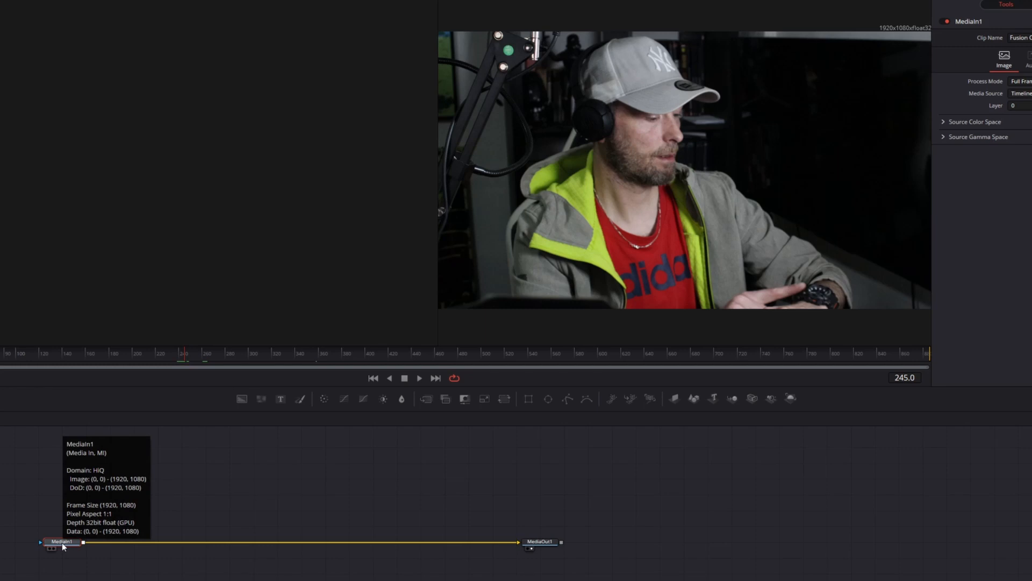
{"action": "key", "text": "F2"}
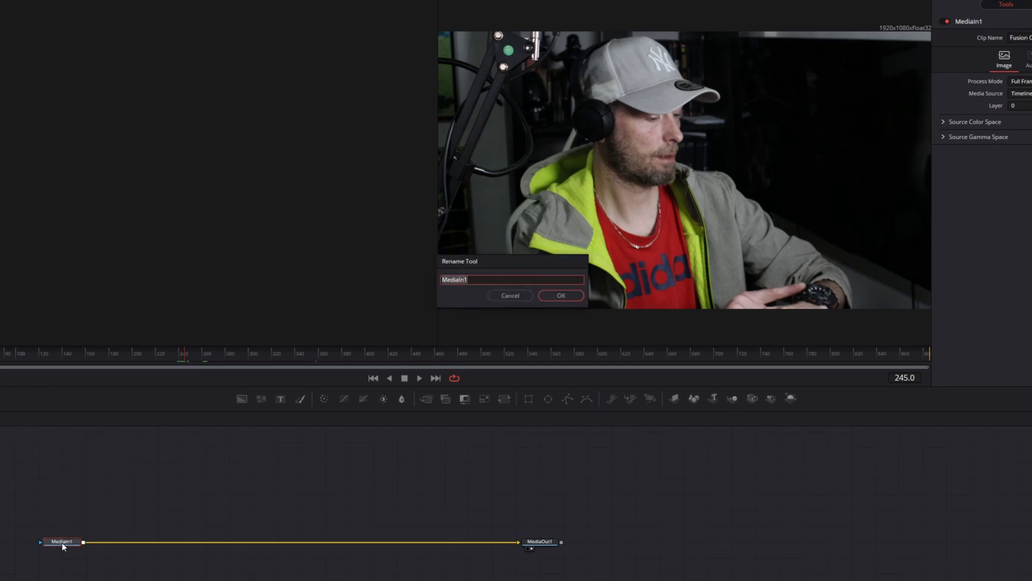
{"action": "type", "text": "krys"}
{"action": "key", "text": "Return"}
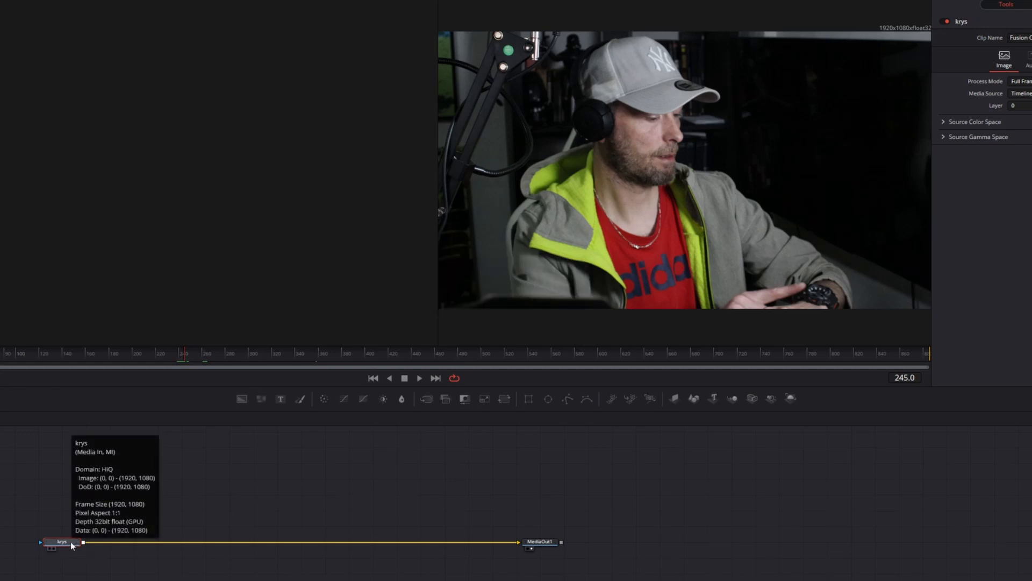
Add a Tracker node after the main footage node and set its adaptive mode to Every Frame.
{"action": "key", "text": "shift+space"}
{"action": "type", "text": "tra"}
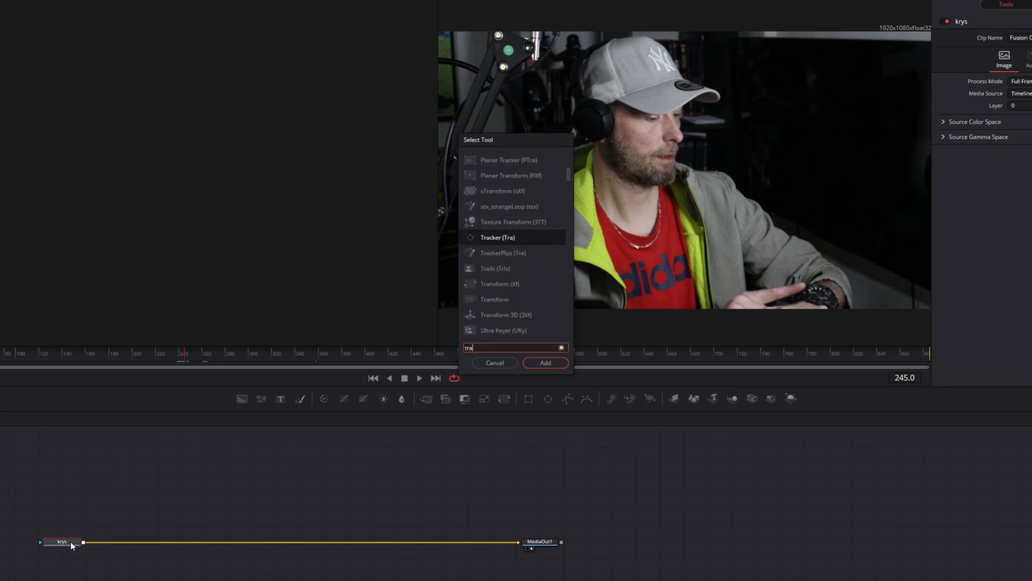
{"action": "key", "text": "Return"}
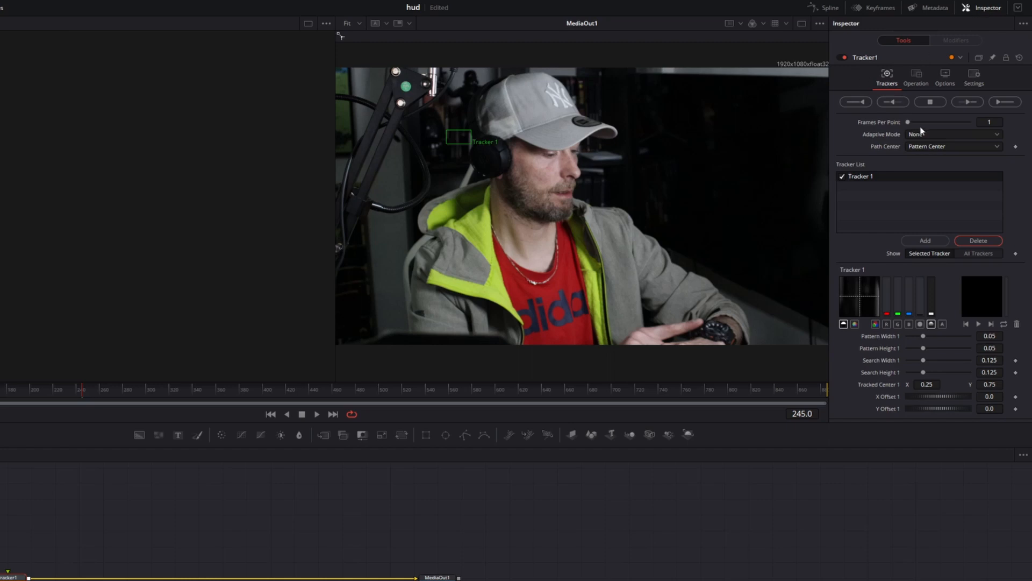
{"action": "left_click", "coordinate": [931, 137]}
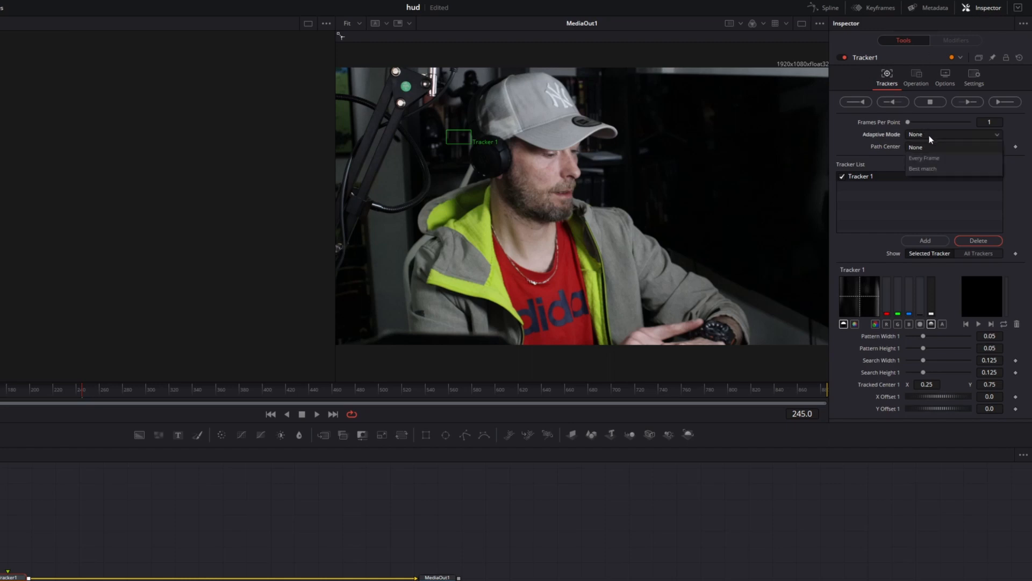
{"action": "left_click", "coordinate": [938, 161]}
Place the tracker pattern over the wristwatch, save the project, and track it forward from frame 245.
{"action": "left_click_drag", "start_coordinate": [458, 137], "coordinate": [703, 322]}
{"action": "key", "text": "ctrl+s"}
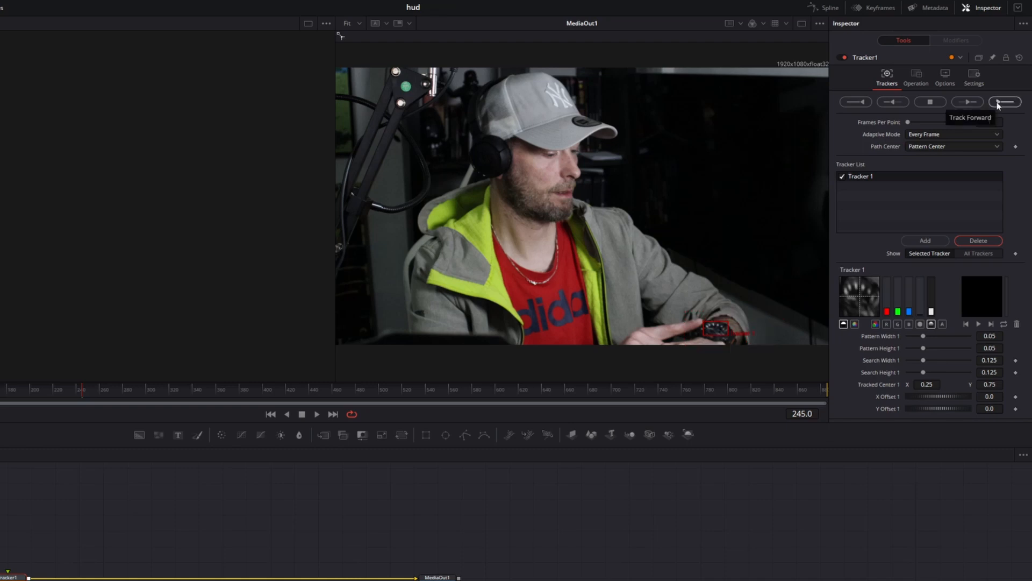
{"action": "left_click", "coordinate": [967, 102]}
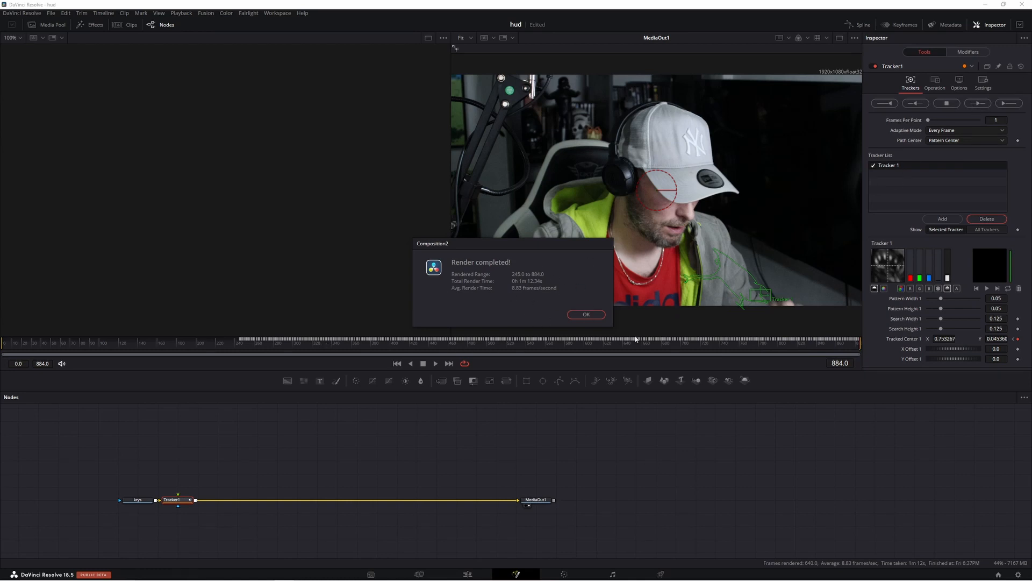
{"action": "left_click", "coordinate": [583, 314]}
Add Untitleddev25.mp4 from the media pool as a node above Tracker1 and rename it dev.
{"action": "left_click_drag", "start_coordinate": [173, 500], "coordinate": [254, 499]}
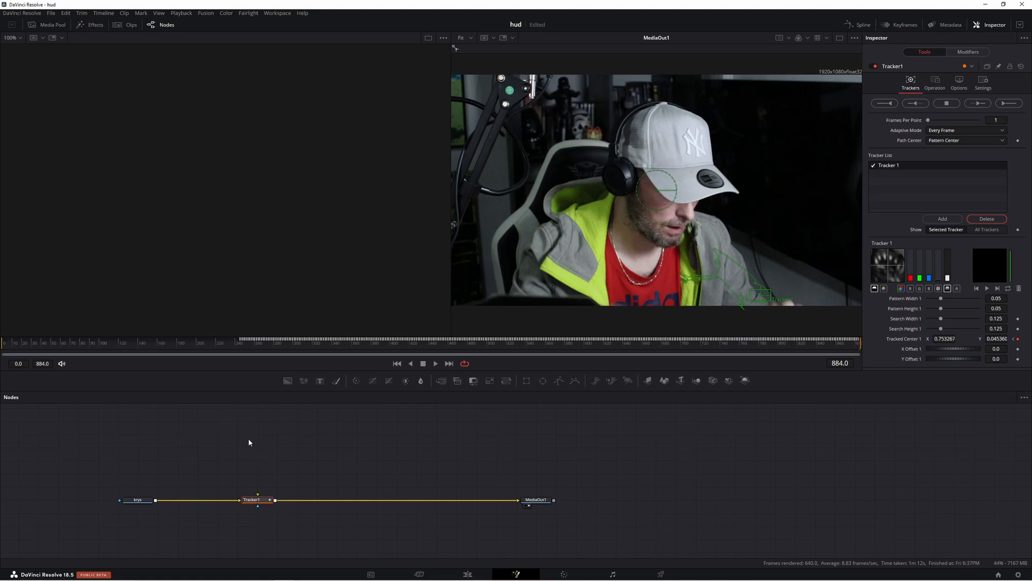
{"action": "left_click", "coordinate": [48, 24]}
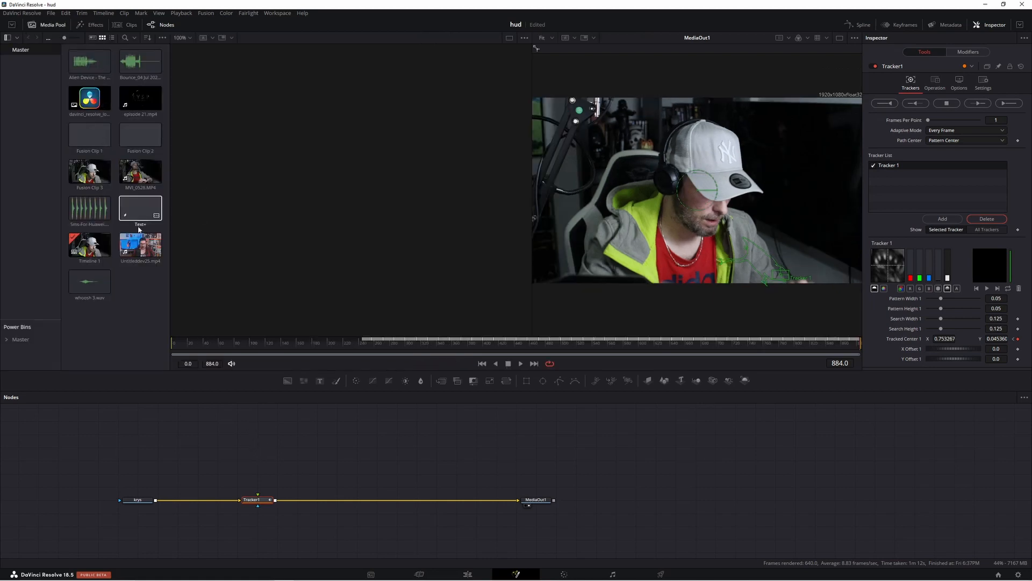
{"action": "left_click_drag", "start_coordinate": [138, 249], "coordinate": [259, 446]}
{"action": "left_click", "coordinate": [53, 26]}
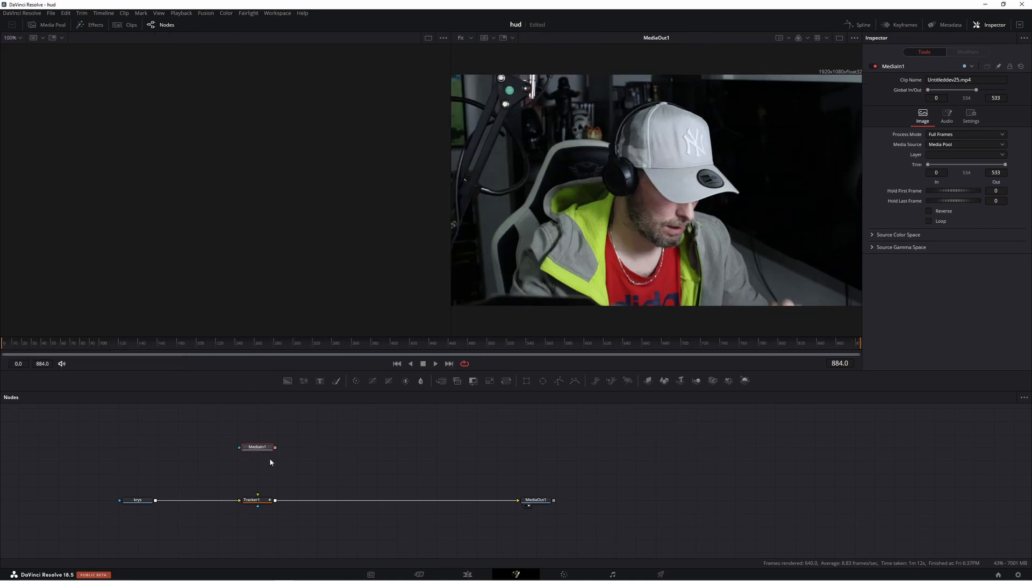
{"action": "key", "text": "F2"}
{"action": "type", "text": "dev"}
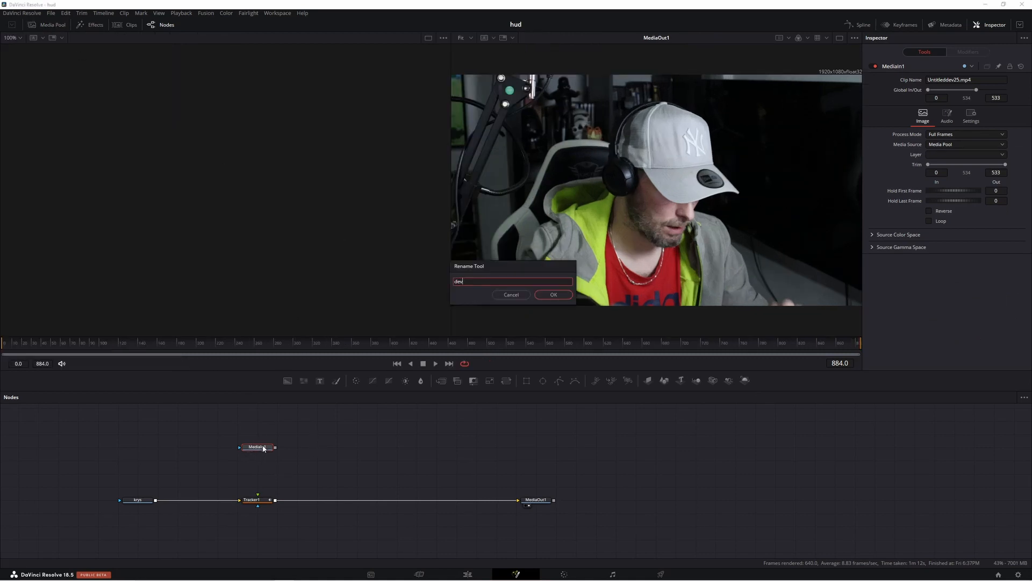
{"action": "key", "text": "Return"}
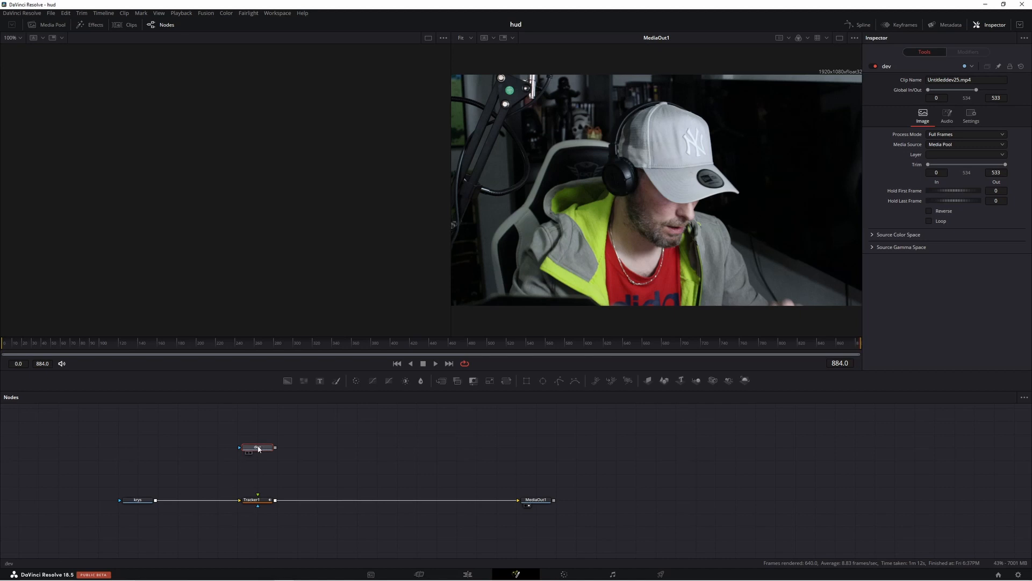
Connect the dev node to Tracker1's foreground input and set the tracker's operation to Match Move.
{"action": "left_click_drag", "start_coordinate": [275, 446], "coordinate": [258, 495]}
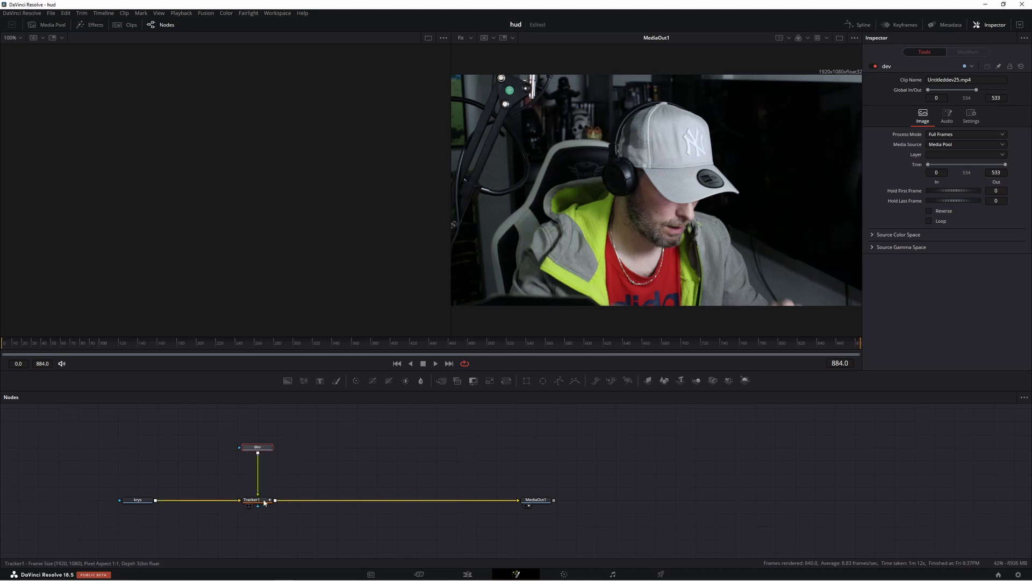
{"action": "left_click", "coordinate": [491, 347]}
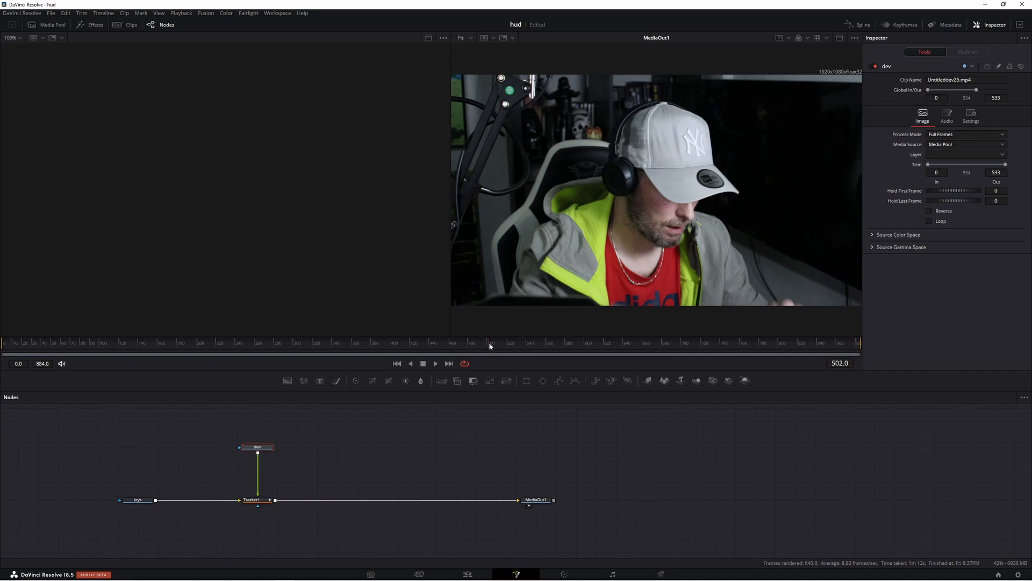
{"action": "left_click", "coordinate": [261, 500]}
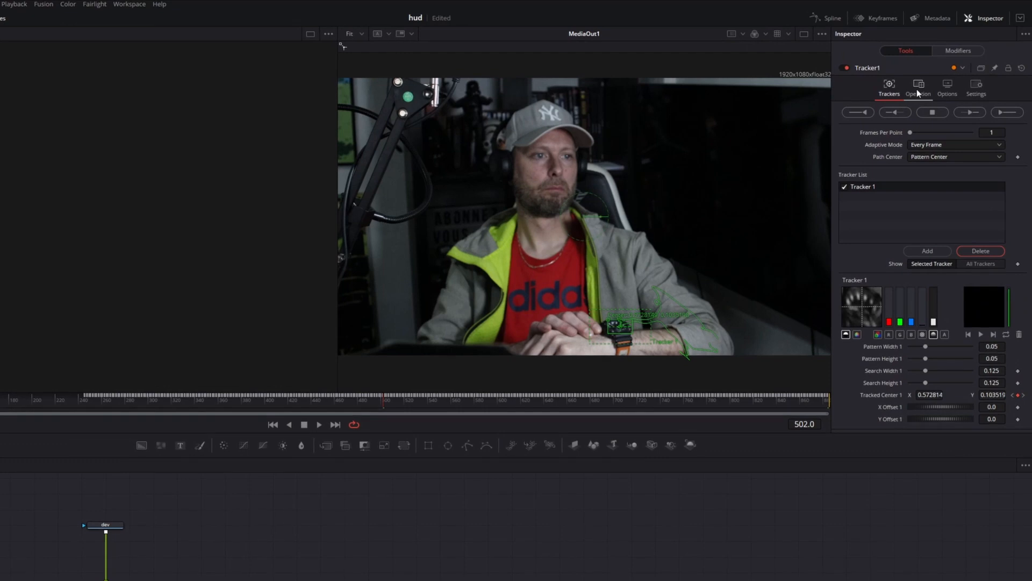
{"action": "left_click", "coordinate": [917, 90]}
{"action": "left_click", "coordinate": [934, 110]}
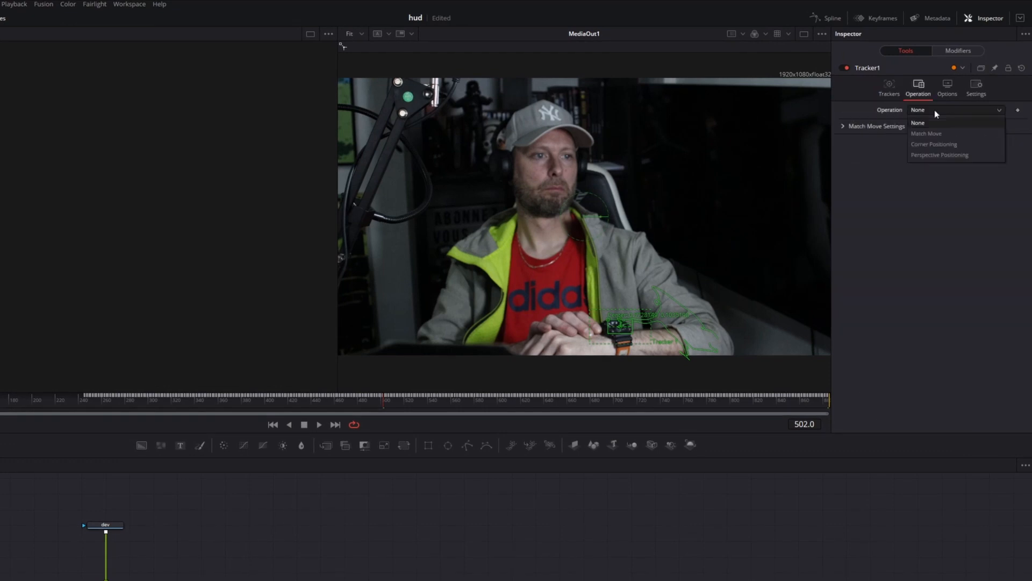
{"action": "left_click", "coordinate": [934, 134]}
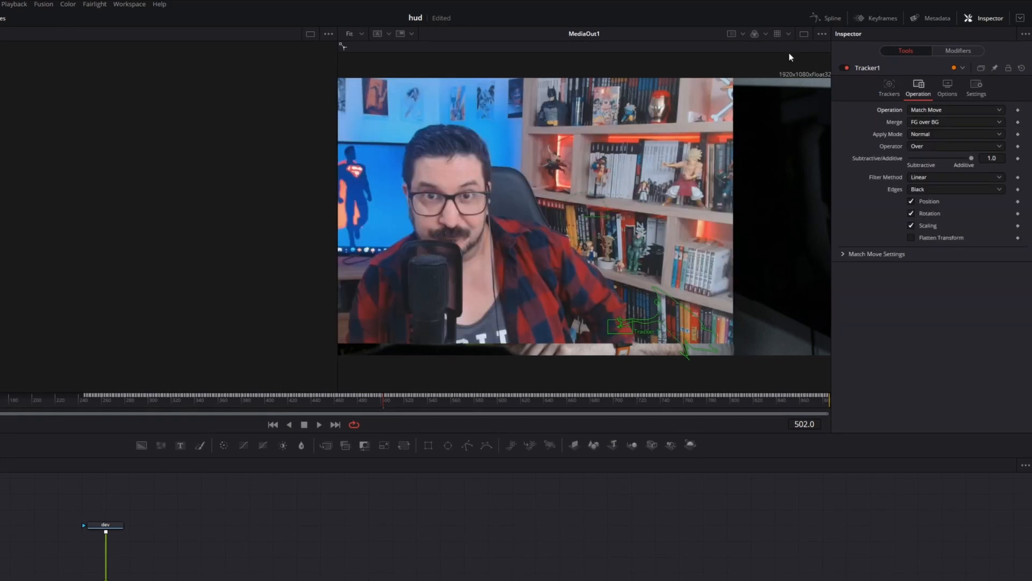
Switch to a single viewer and rearrange the nodes so dev lines up with Tracker1 and the main footage node sits above it.
{"action": "left_click", "coordinate": [804, 33]}
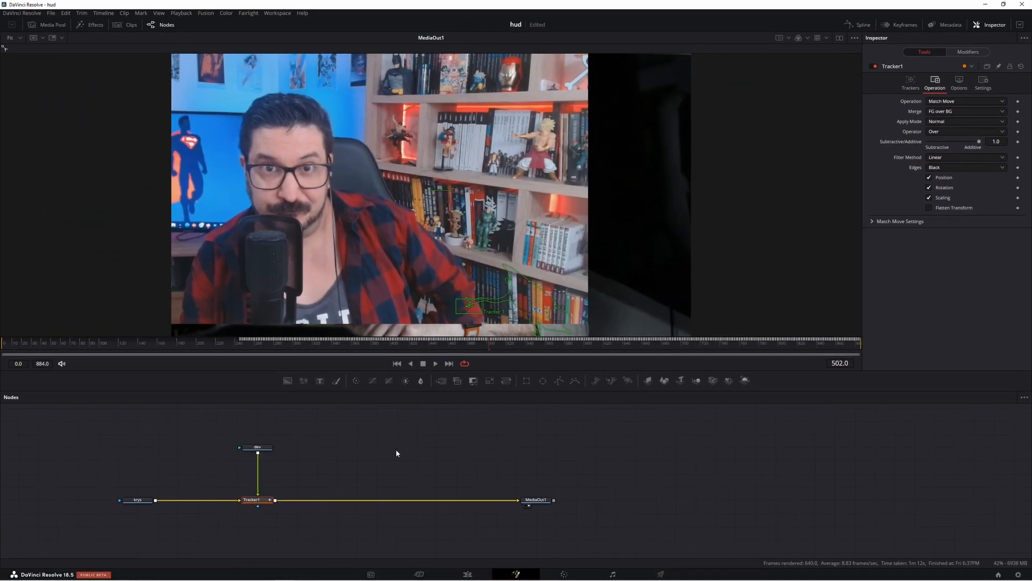
{"action": "left_click_drag", "start_coordinate": [405, 344], "coordinate": [489, 347]}
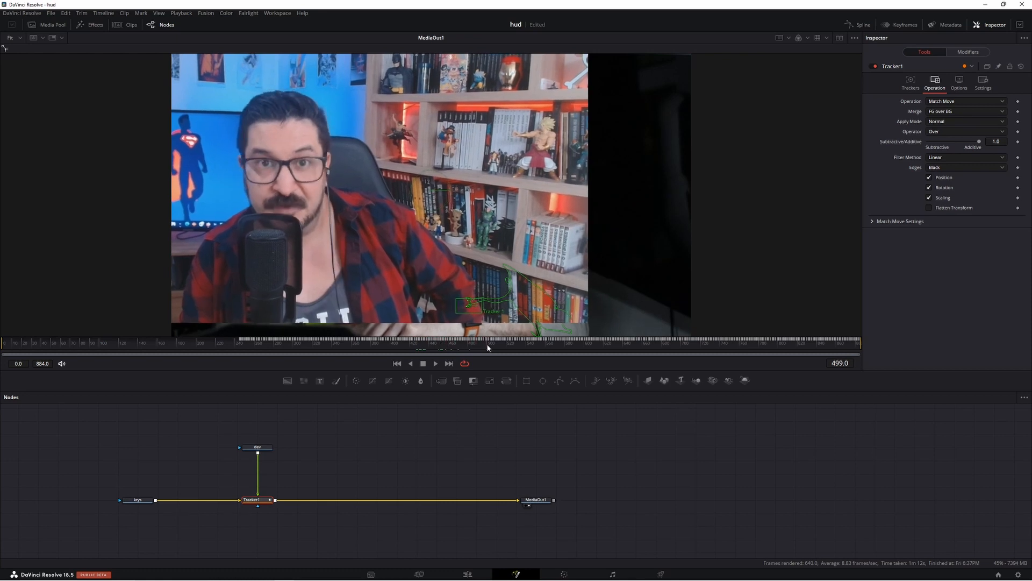
{"action": "left_click_drag", "start_coordinate": [259, 449], "coordinate": [78, 472]}
{"action": "left_click", "coordinate": [66, 508]}
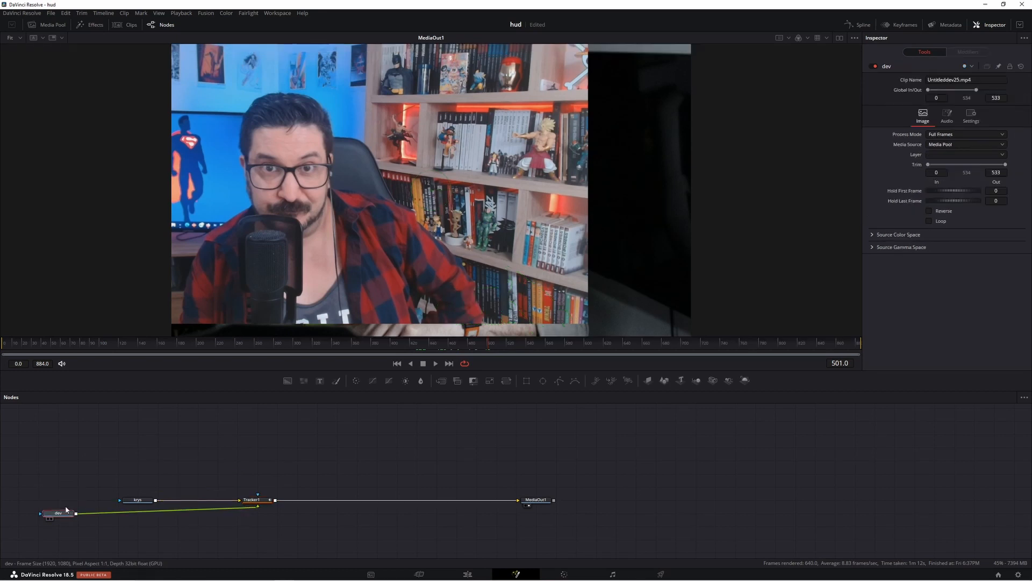
{"action": "left_click_drag", "start_coordinate": [136, 500], "coordinate": [262, 434]}
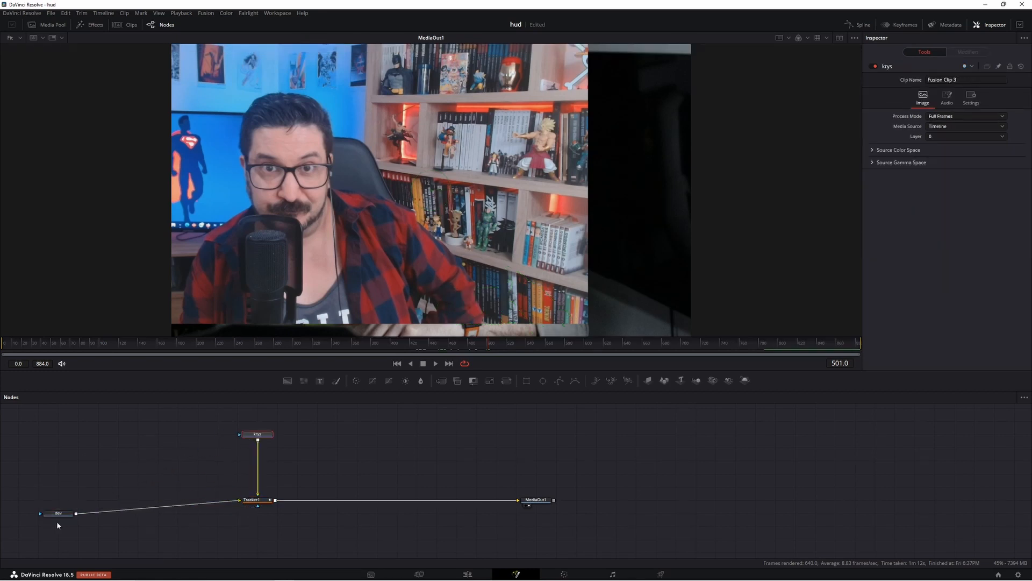
{"action": "left_click_drag", "start_coordinate": [58, 513], "coordinate": [58, 499]}
{"action": "left_click_drag", "start_coordinate": [318, 478], "coordinate": [647, 503]}
{"action": "left_click_drag", "start_coordinate": [380, 521], "coordinate": [81, 521]}
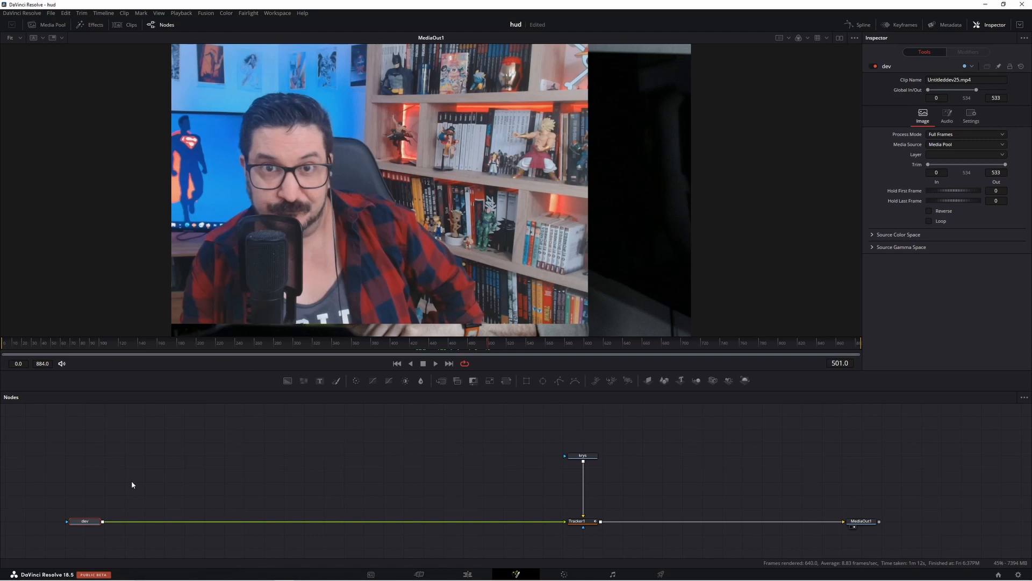
Insert a Transform node between dev and Tracker1.
{"action": "key", "text": "shift+space"}
{"action": "type", "text": "Tracker"}
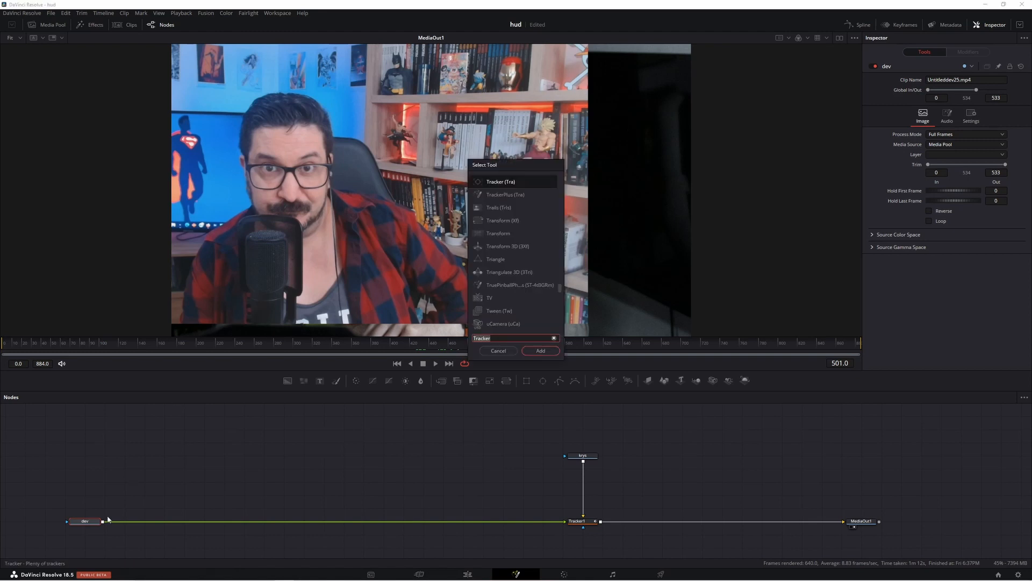
{"action": "type", "text": "xf"}
{"action": "key", "text": "Return"}
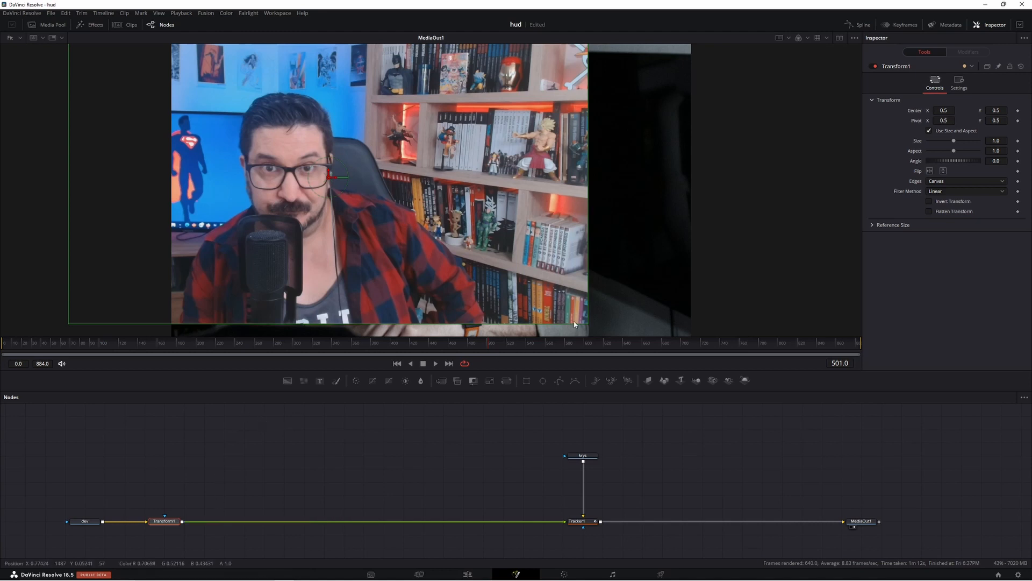
Scale the overlay clip down to about 0.6, move its center to about X 0.795, Y 0.494 above the watch, and play it back.
{"action": "left_click_drag", "start_coordinate": [576, 313], "coordinate": [457, 264]}
{"action": "left_click_drag", "start_coordinate": [328, 178], "coordinate": [482, 180]}
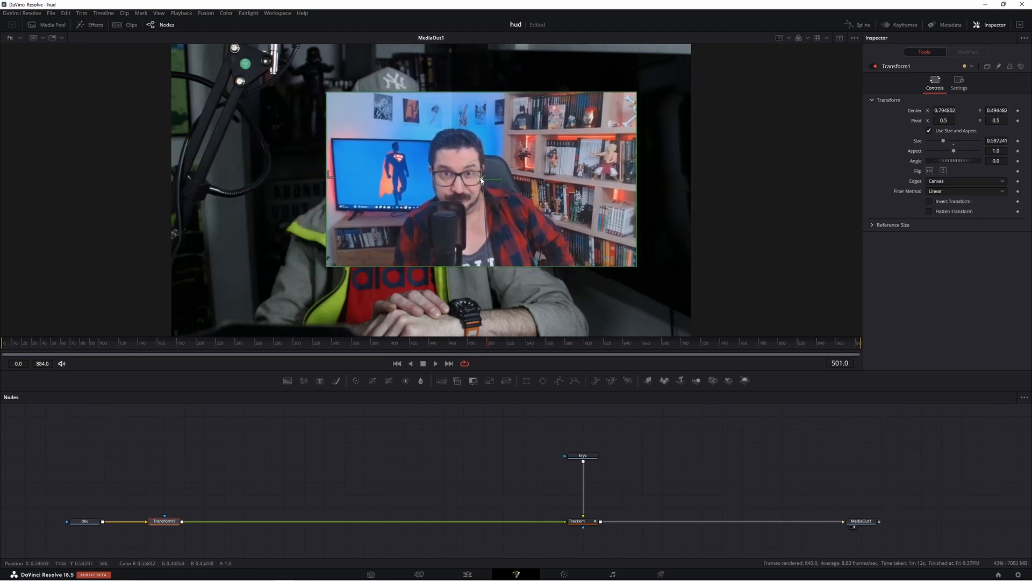
{"action": "key", "text": "space"}
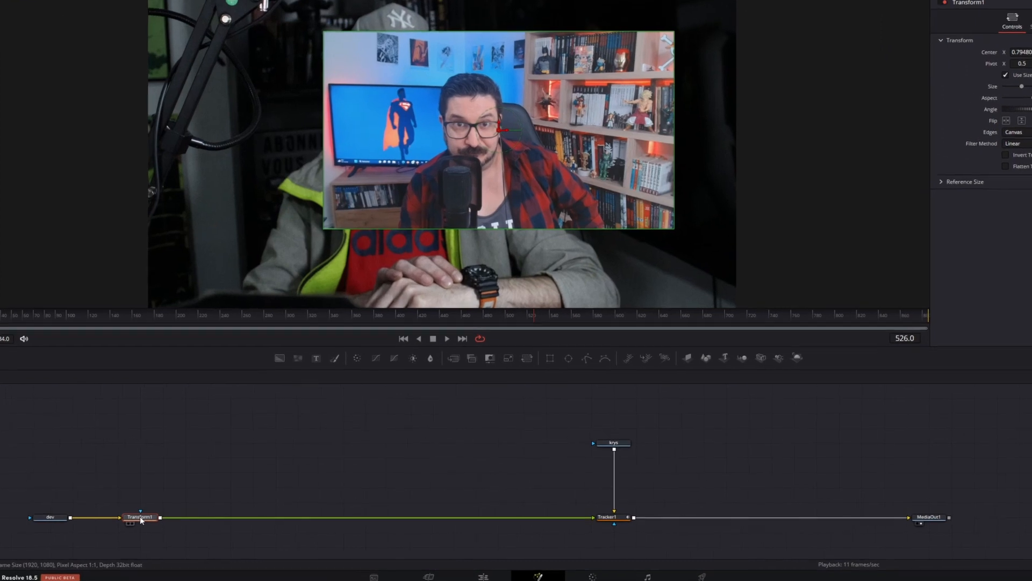
Insert a Scanlines node between Transform1 and Tracker1.
{"action": "mouse_move", "coordinate": [129, 518]}
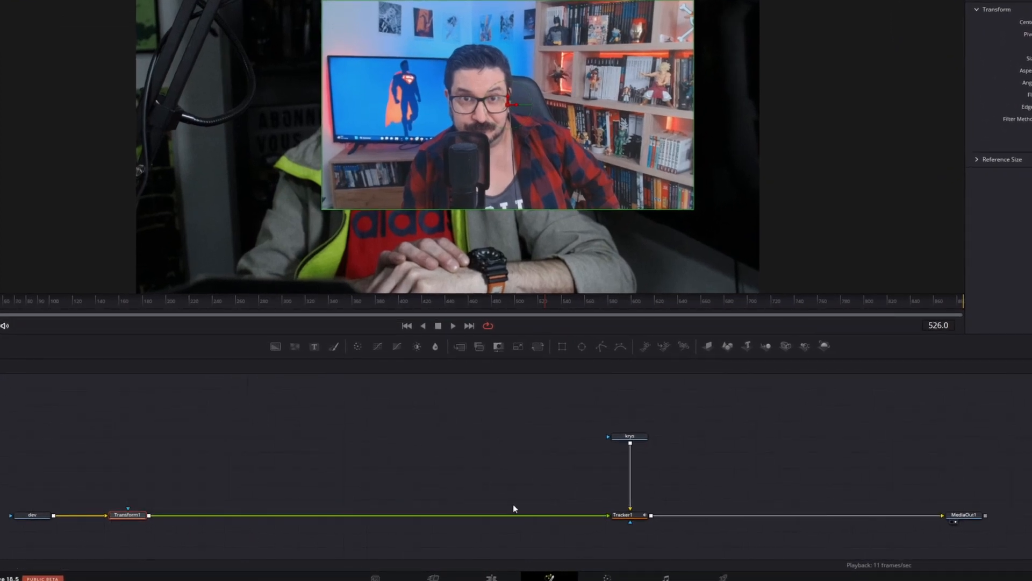
{"action": "key", "text": "shift+space"}
{"action": "type", "text": "sca"}
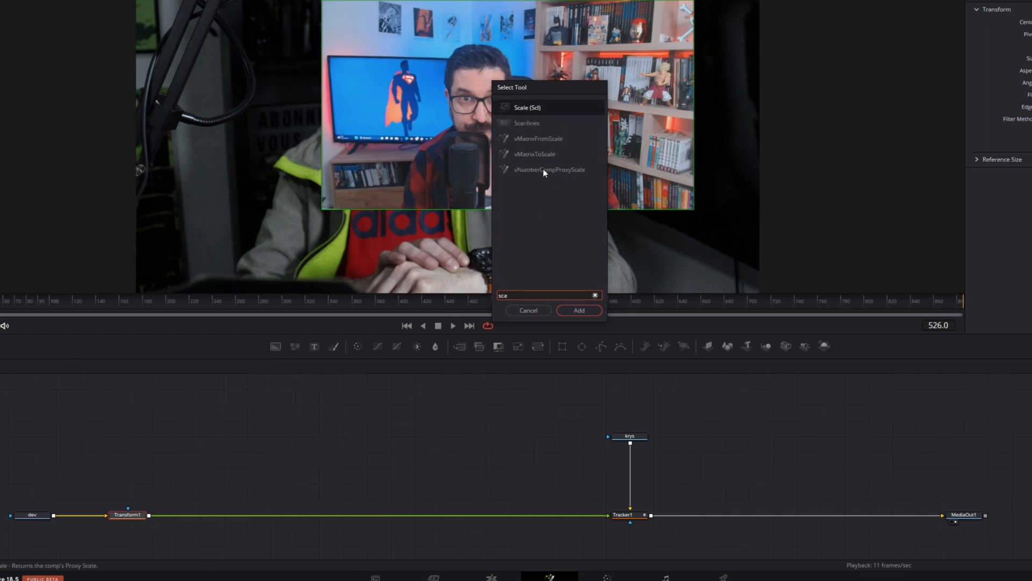
{"action": "left_click", "coordinate": [527, 123]}
{"action": "left_click", "coordinate": [579, 310]}
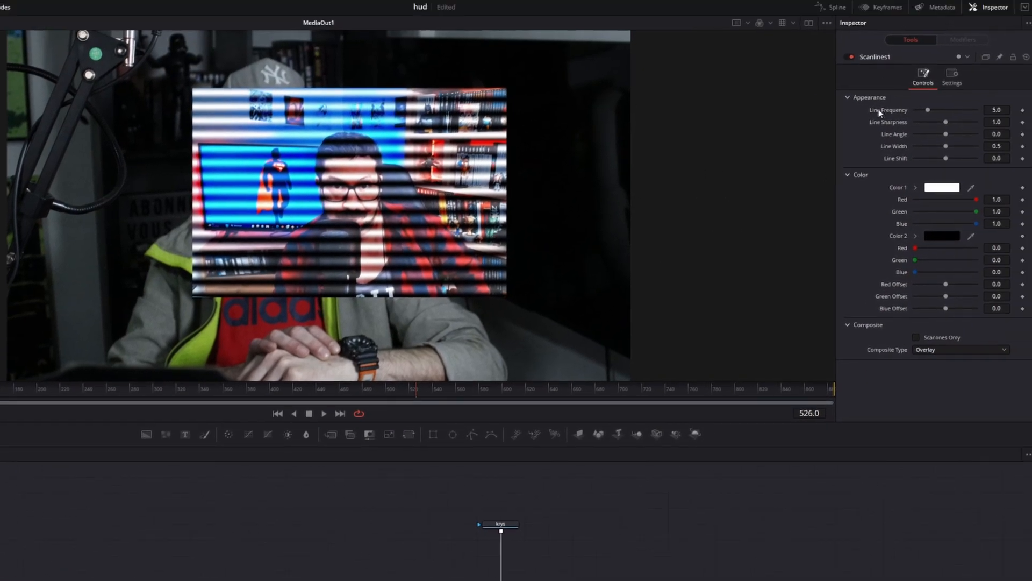
Set the scanlines to frequency 11.92, sharpness 0.693, width 0.591 and shift -0.14, and tint Color 1 (red 0.559, green 0.74) and Color 2 blue.
{"action": "left_click_drag", "start_coordinate": [929, 111], "coordinate": [941, 158]}
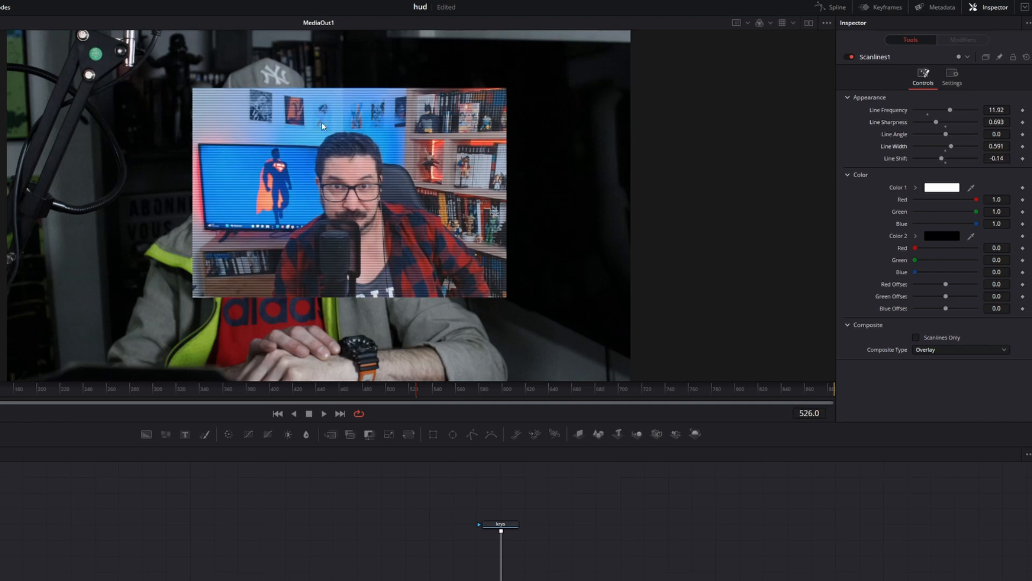
{"action": "mouse_move", "coordinate": [976, 200]}
{"action": "left_mouse_down"}
{"action": "mouse_move", "coordinate": [950, 199]}
{"action": "mouse_move", "coordinate": [971, 211]}
{"action": "mouse_move", "coordinate": [960, 212]}
{"action": "left_mouse_up"}
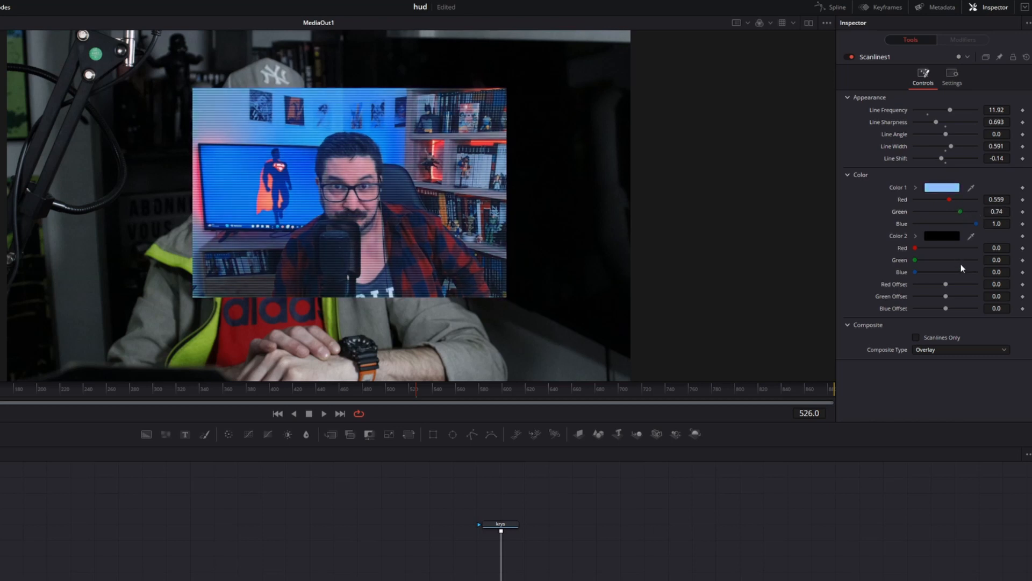
{"action": "left_click_drag", "start_coordinate": [915, 272], "coordinate": [958, 277]}
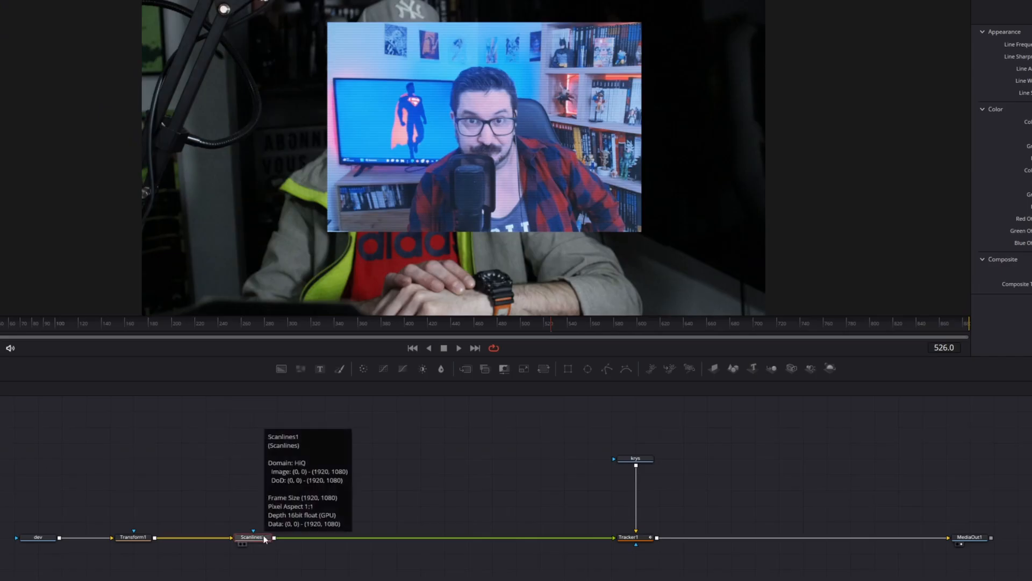
Insert a Shadow node after Scanlines1.
{"action": "left_click", "coordinate": [264, 535]}
{"action": "key", "text": "ctrl+space"}
{"action": "type", "text": "Shadow"}
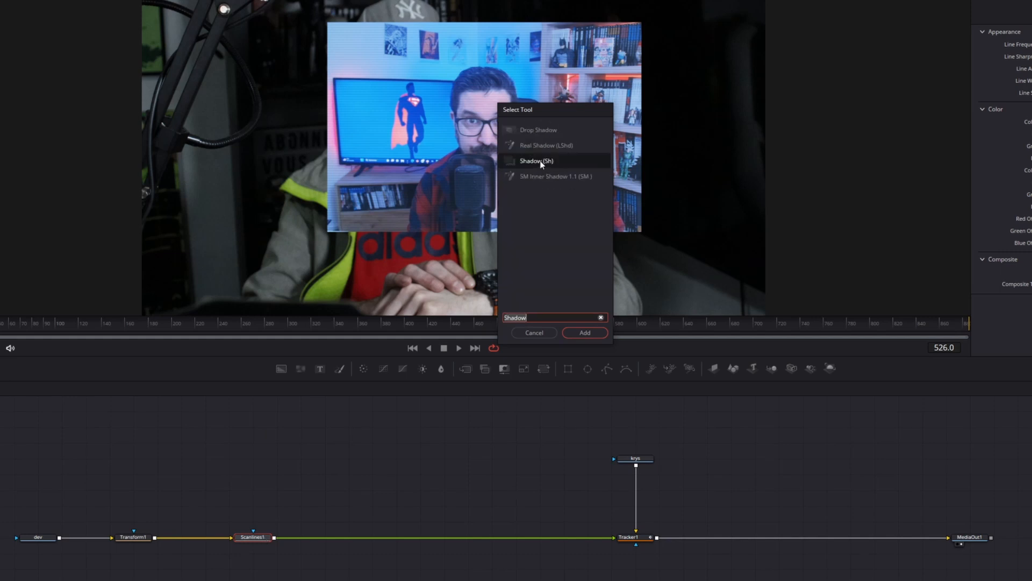
{"action": "left_click", "coordinate": [584, 332]}
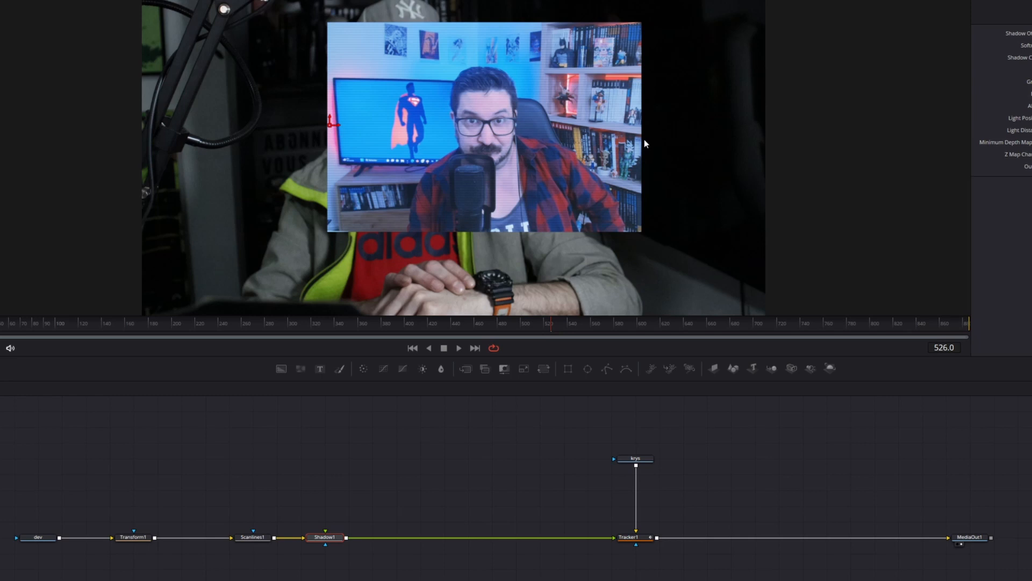
Give the overlay a blue shadow glow with red 0.031, green 0.213, blue 0.898 and softness about 0.016, checking it close up and in full view.
{"action": "scroll", "coordinate": [645, 140], "scroll_direction": "up", "scroll_amount": 5}
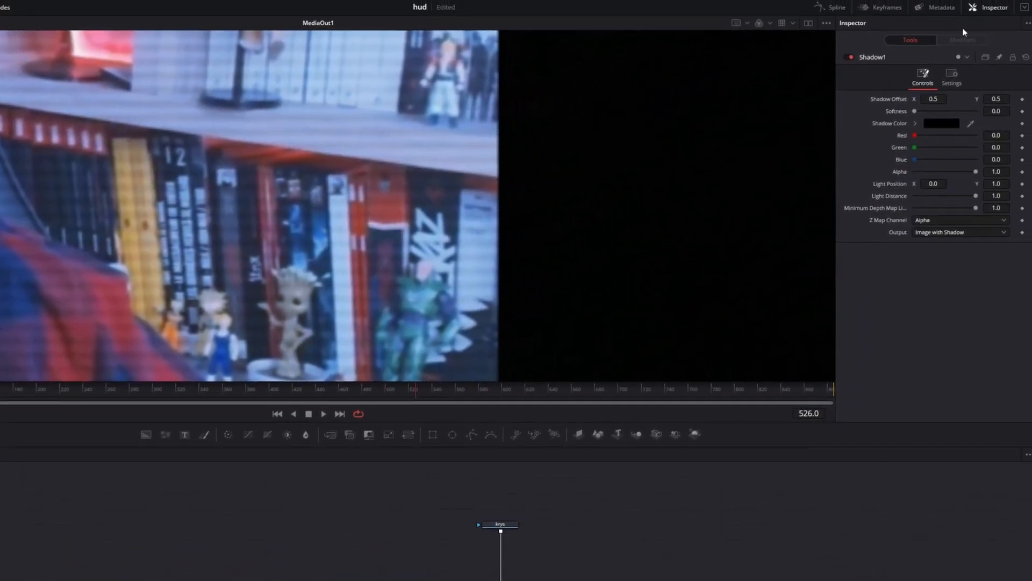
{"action": "mouse_move", "coordinate": [914, 160]}
{"action": "left_mouse_down"}
{"action": "mouse_move", "coordinate": [950, 161]}
{"action": "mouse_move", "coordinate": [928, 147]}
{"action": "left_mouse_up"}
{"action": "left_click_drag", "start_coordinate": [915, 134], "coordinate": [918, 135]}
{"action": "left_click_drag", "start_coordinate": [915, 112], "coordinate": [934, 114]}
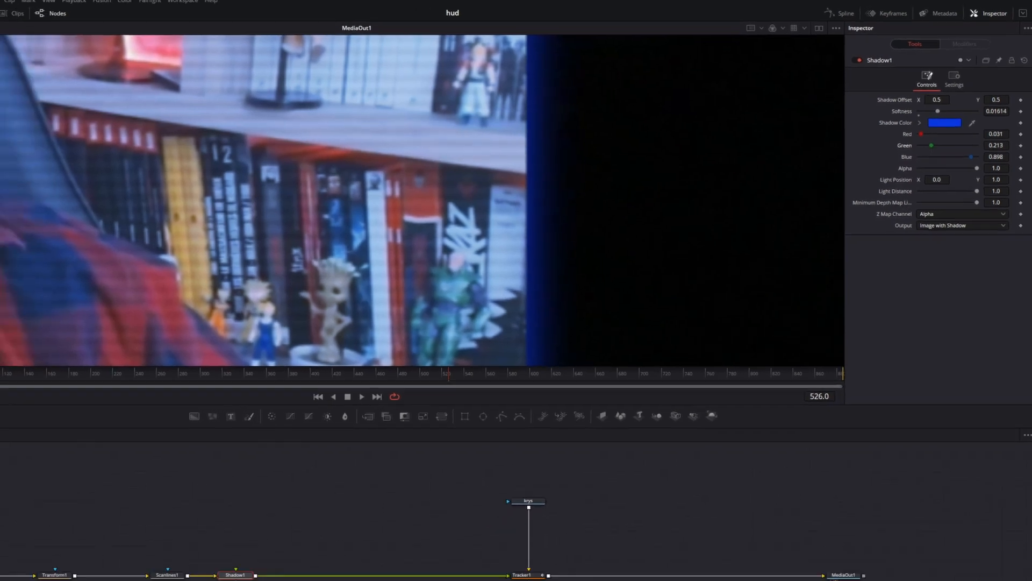
{"action": "left_click", "coordinate": [12, 38]}
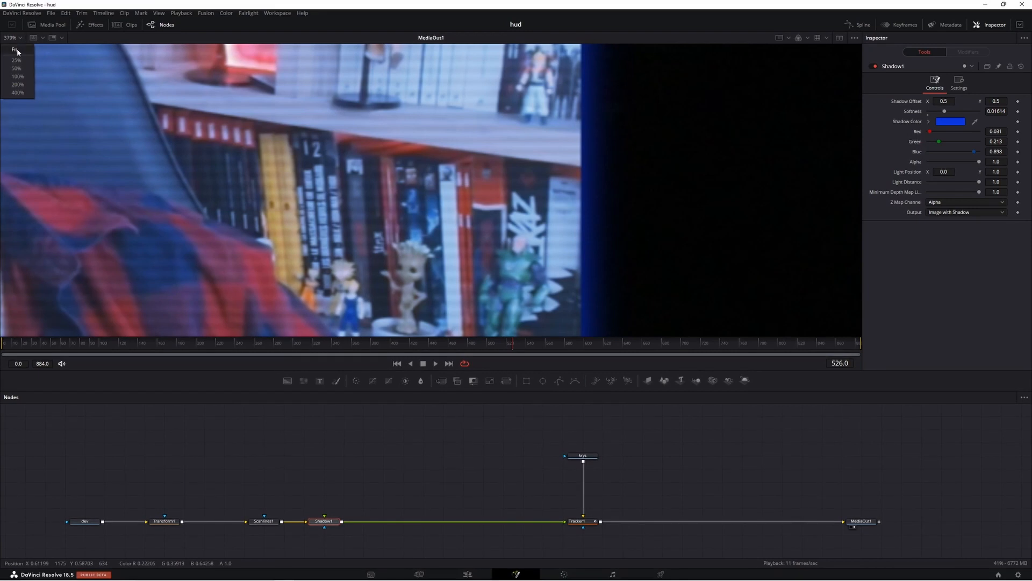
{"action": "left_click", "coordinate": [16, 50]}
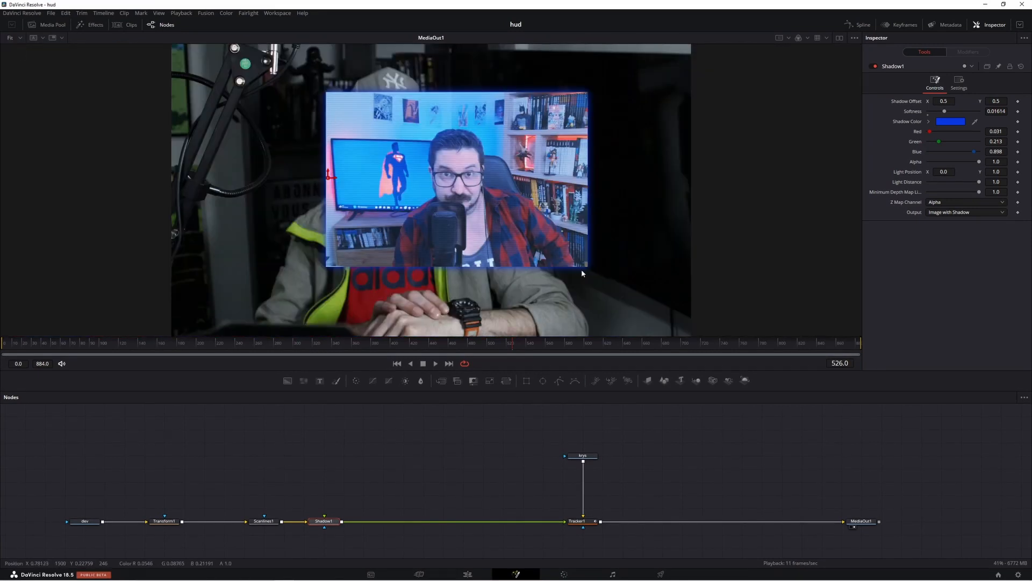
Space Shadow1 away from Scanlines1 and insert a DVE node after it.
{"action": "left_click_drag", "start_coordinate": [324, 520], "coordinate": [343, 521]}
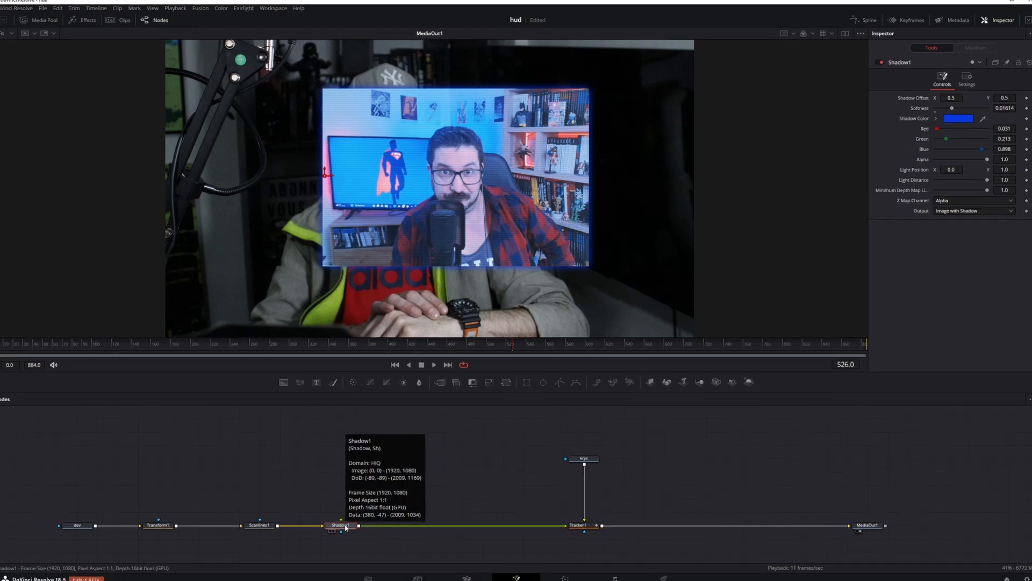
{"action": "key", "text": "shift+space"}
{"action": "type", "text": "Shadow"}
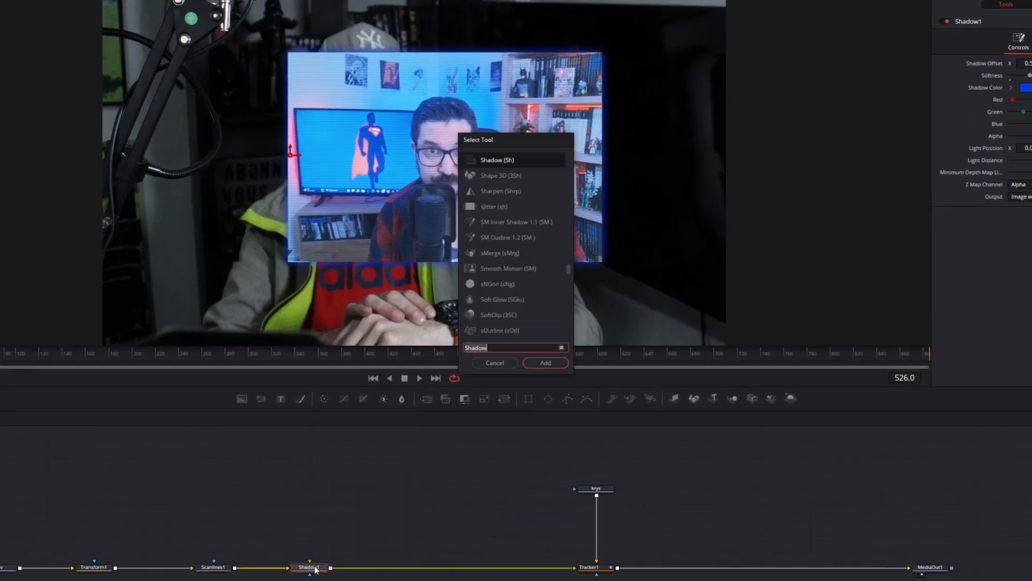
{"action": "type", "text": "dve"}
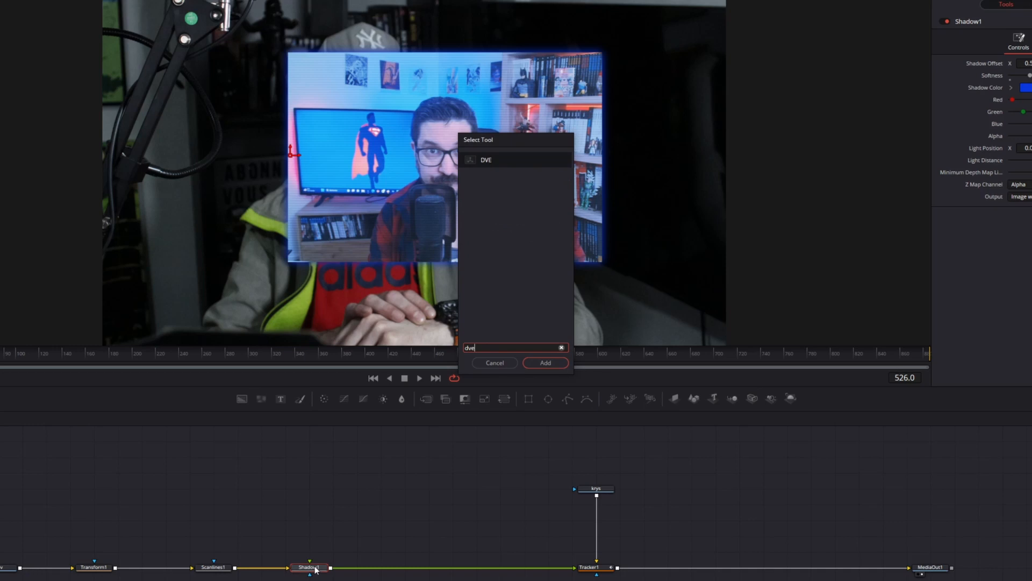
{"action": "key", "text": "Return"}
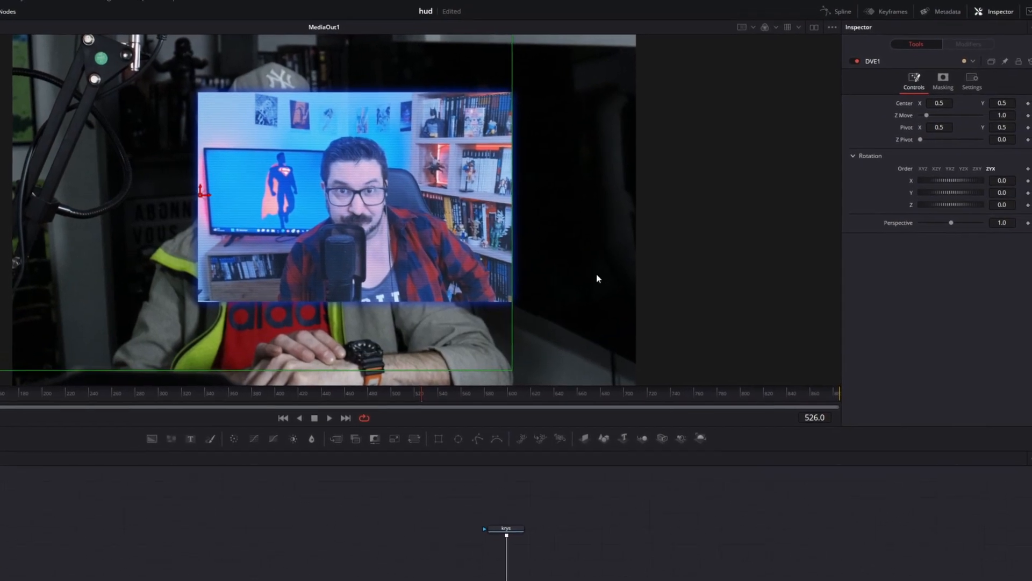
Tilt the overlay in perspective with DVE rotation X 2.6 and Y 18.9, and set its Z pivot to about -0.181.
{"action": "mouse_move", "coordinate": [995, 183]}
{"action": "left_mouse_down"}
{"action": "mouse_move", "coordinate": [1009, 183]}
{"action": "mouse_move", "coordinate": [990, 195]}
{"action": "mouse_move", "coordinate": [1006, 195]}
{"action": "left_mouse_up"}
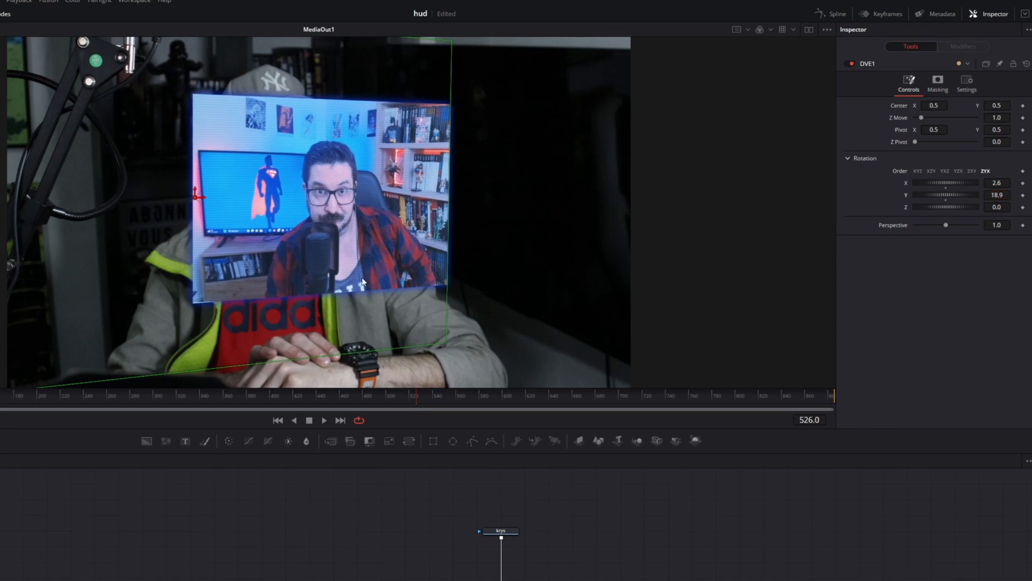
{"action": "left_click", "coordinate": [993, 142]}
{"action": "key", "text": "BackSpace"}
{"action": "type", "text": "-1"}
{"action": "key", "text": "Tab"}
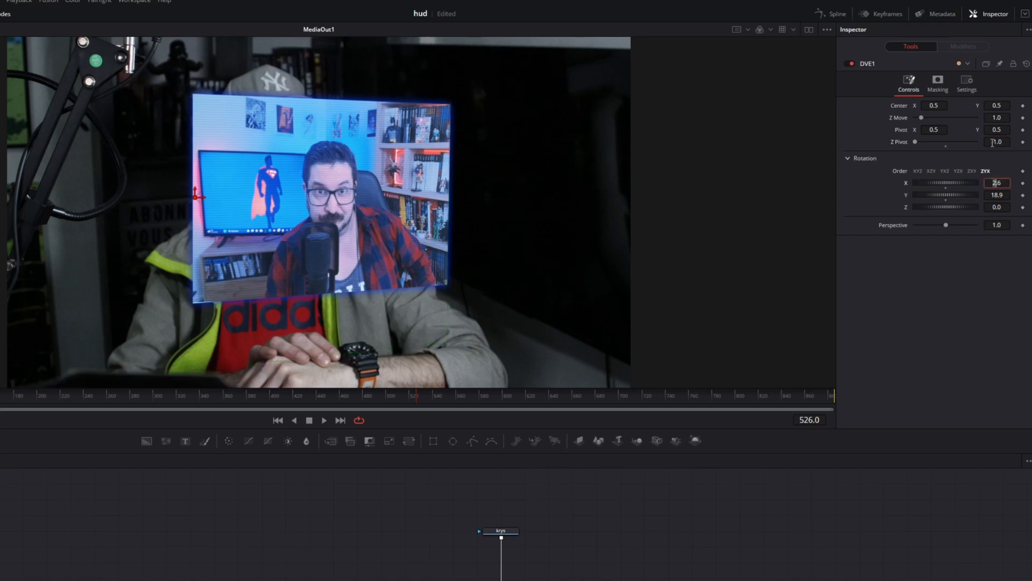
{"action": "left_click_drag", "start_coordinate": [916, 142], "coordinate": [943, 149]}
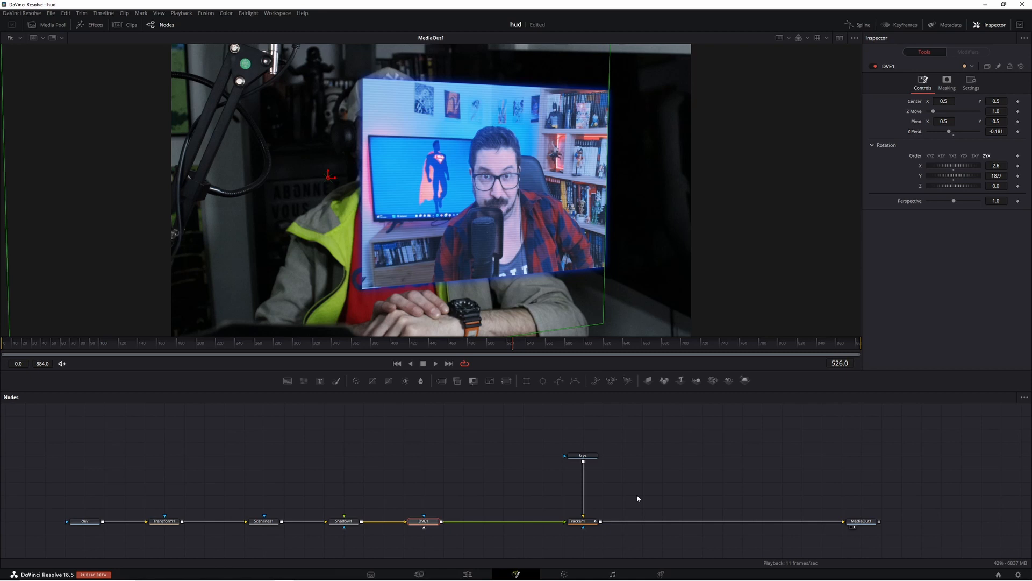
Insert a Merge node after Tracker1 and connect the krys node to its foreground input.
{"action": "left_click", "coordinate": [589, 525]}
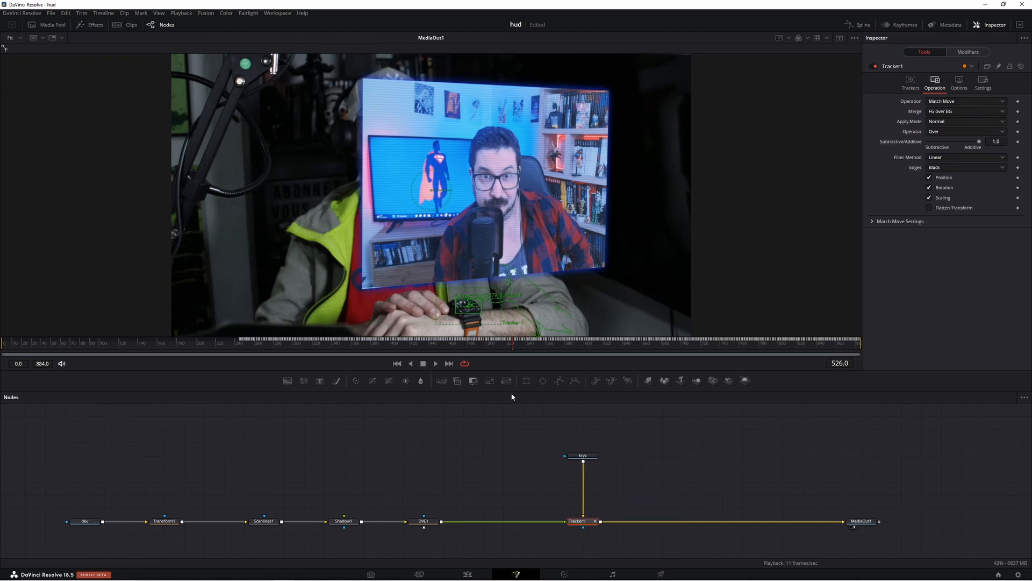
{"action": "left_click", "coordinate": [443, 382]}
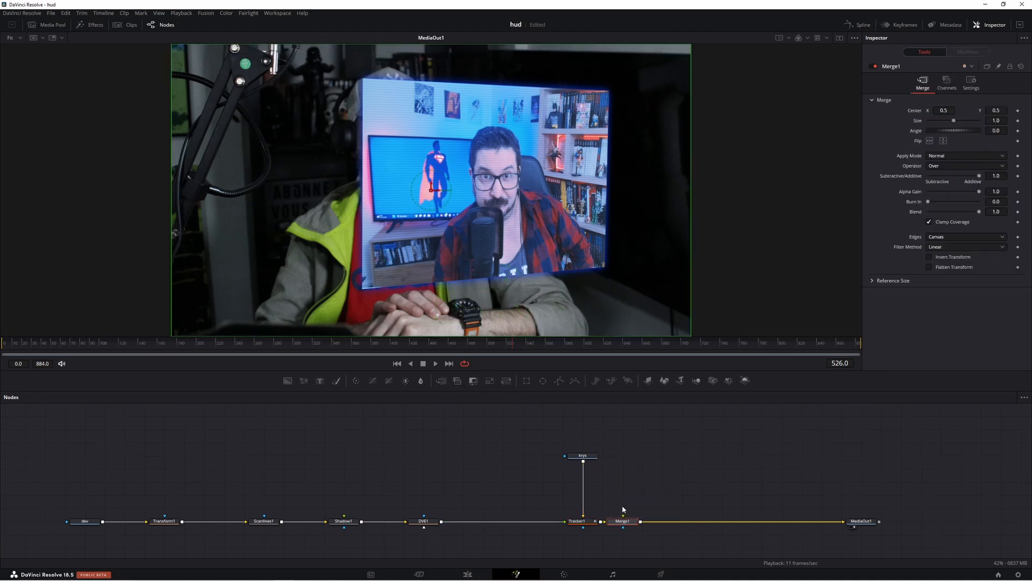
{"action": "left_click_drag", "start_coordinate": [969, 212], "coordinate": [919, 213]}
{"action": "left_click_drag", "start_coordinate": [929, 213], "coordinate": [981, 214]}
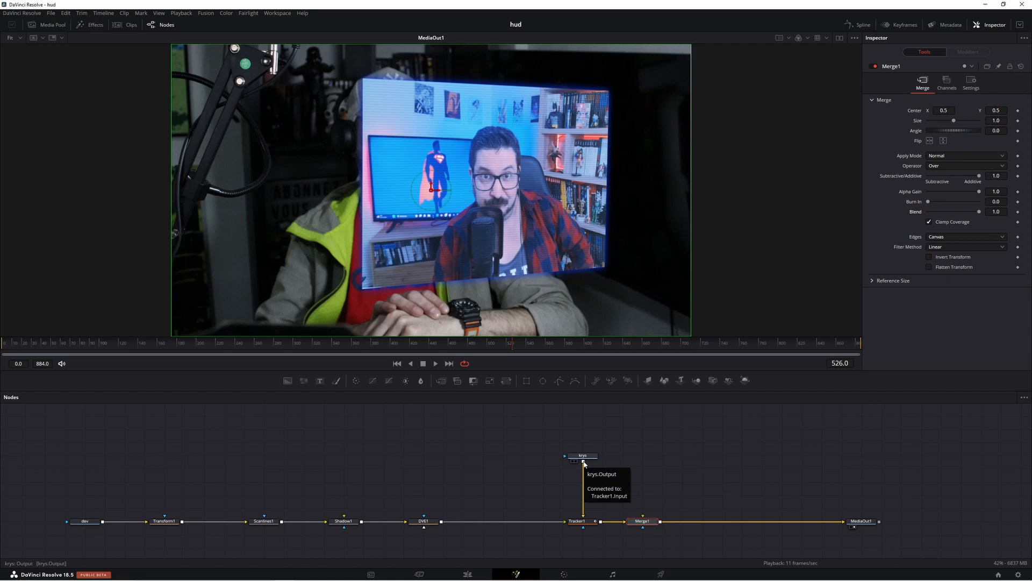
{"action": "left_click_drag", "start_coordinate": [584, 464], "coordinate": [644, 517]}
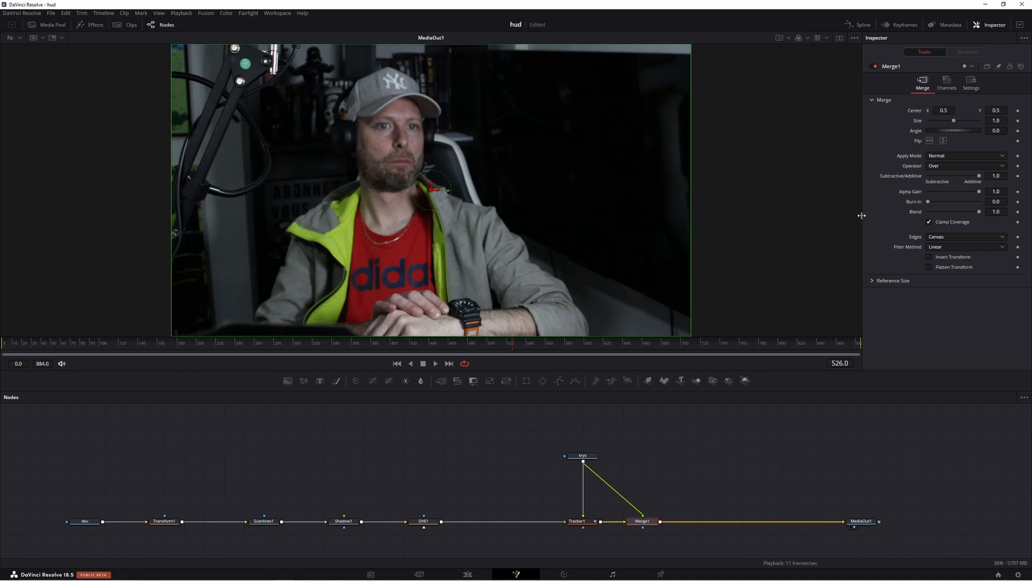
Lower Merge1's blend to about 0.457 and check the see-through overlay at several frames of the clip.
{"action": "left_click_drag", "start_coordinate": [980, 214], "coordinate": [952, 218]}
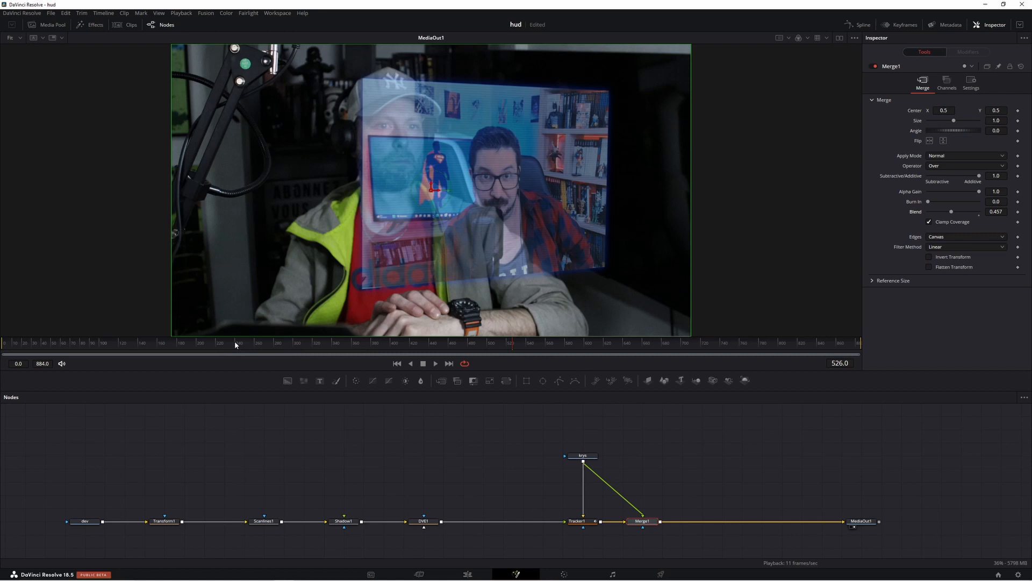
{"action": "left_click", "coordinate": [256, 343]}
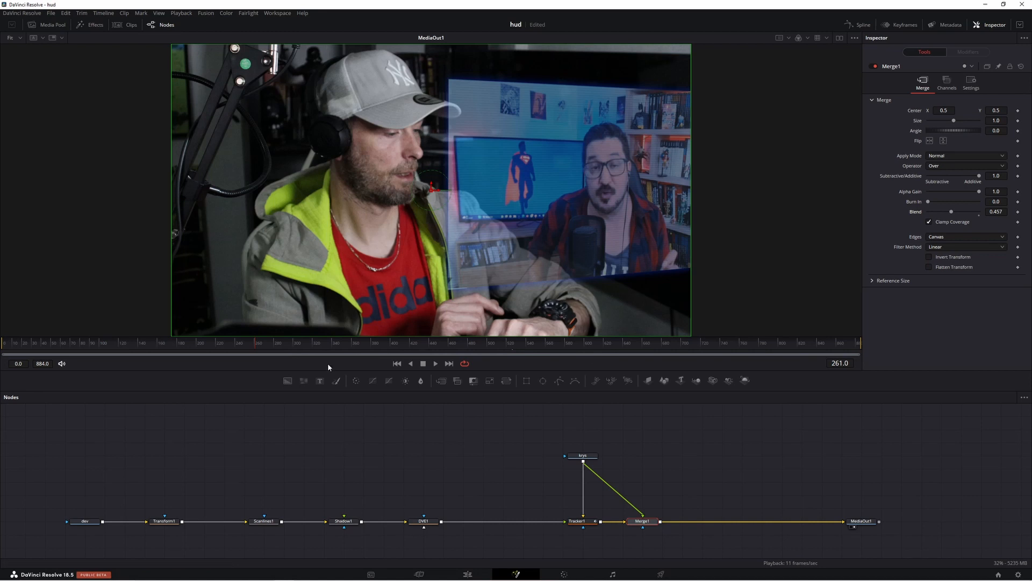
{"action": "left_click", "coordinate": [311, 343]}
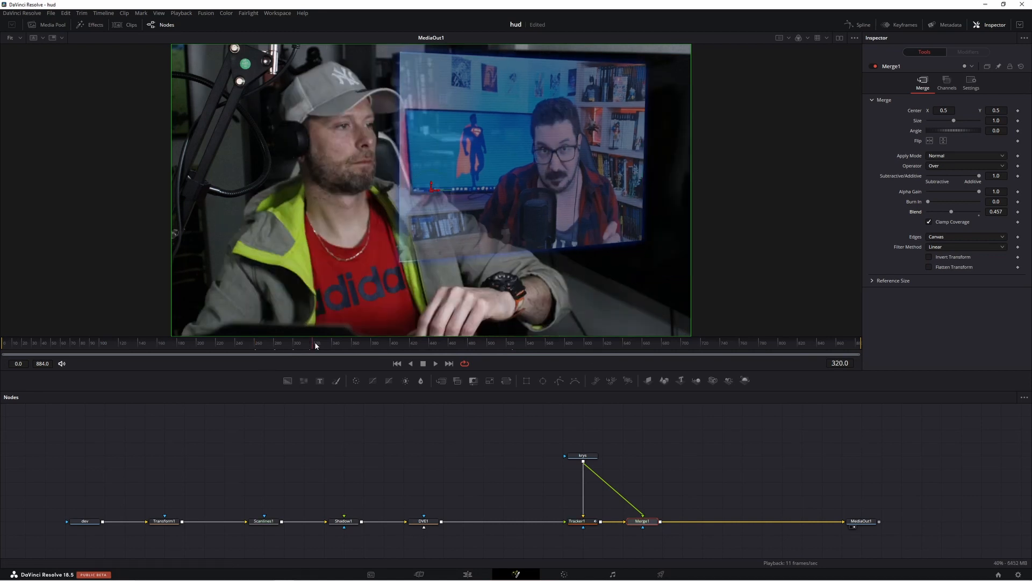
{"action": "left_click_drag", "start_coordinate": [327, 345], "coordinate": [358, 346]}
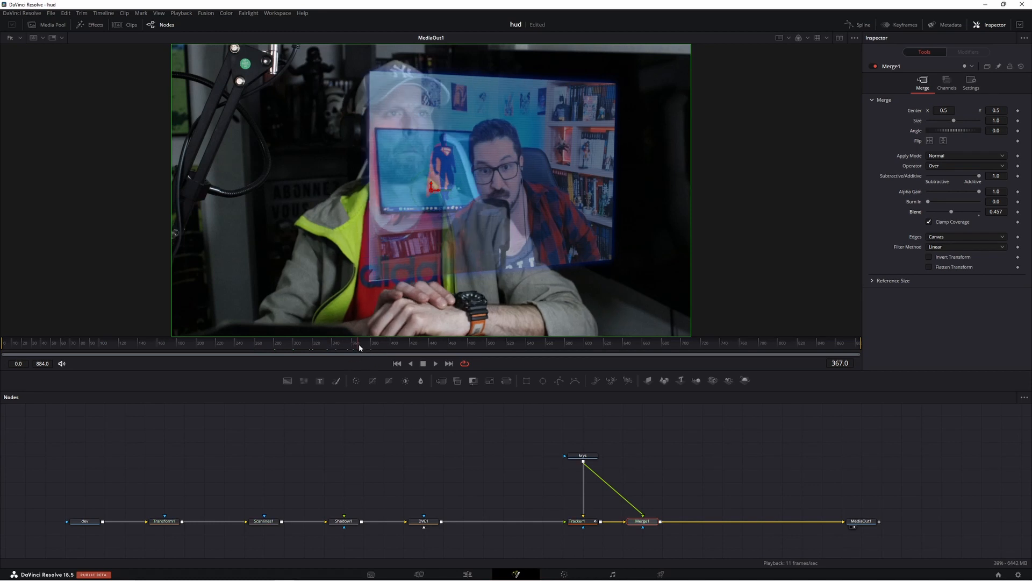
Keyframe DVE1's Y rotation at frame 366 with its current angle and save the project.
{"action": "left_click", "coordinate": [428, 522]}
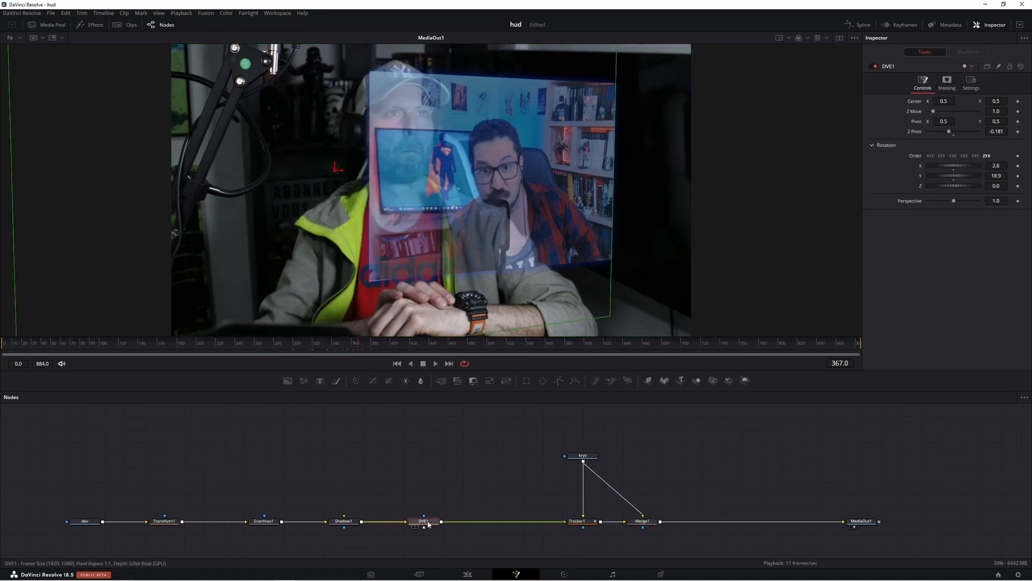
{"action": "left_click", "coordinate": [1018, 176]}
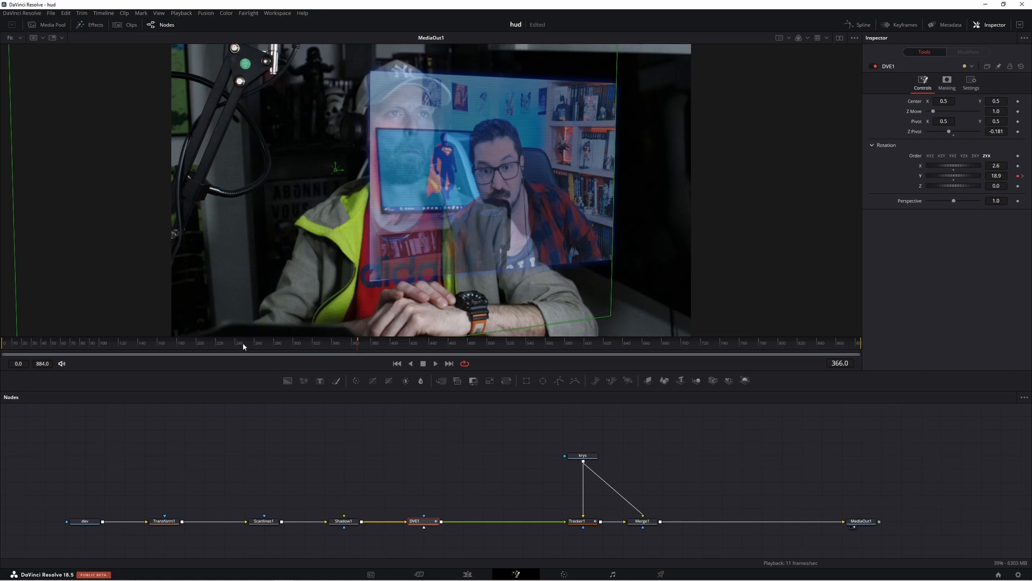
{"action": "key", "text": "ctrl+s"}
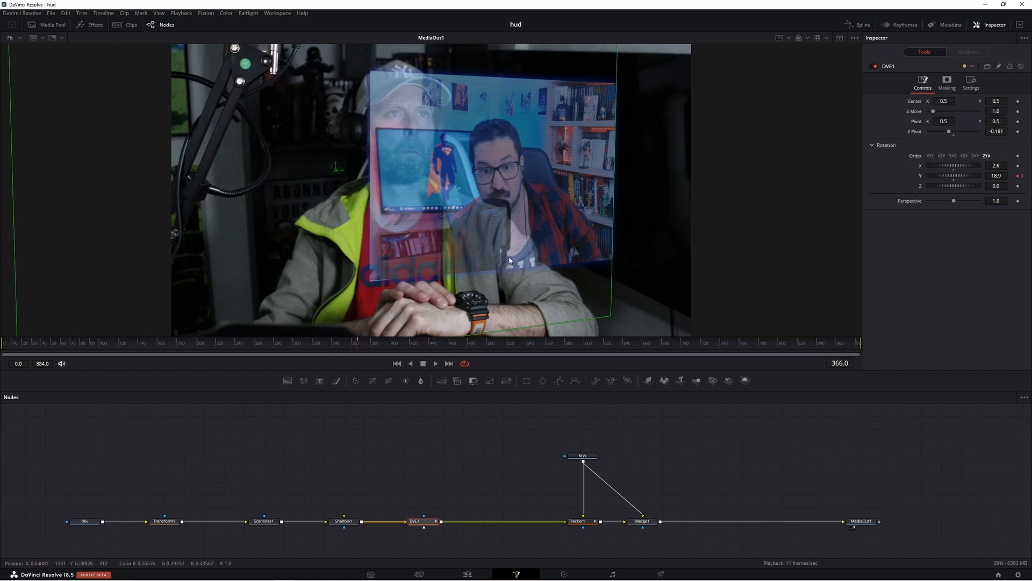
Keyframe DVE1's Y rotation at 24.5 on frame 341 and at about 27.4 on frame 333.
{"action": "left_click", "coordinate": [334, 341]}
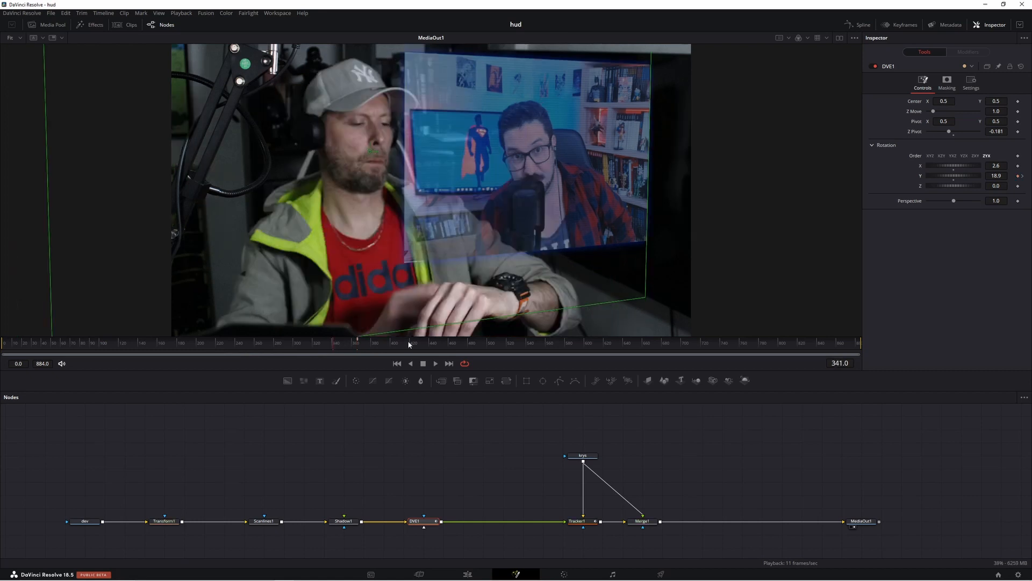
{"action": "left_click_drag", "start_coordinate": [996, 176], "coordinate": [1019, 176]}
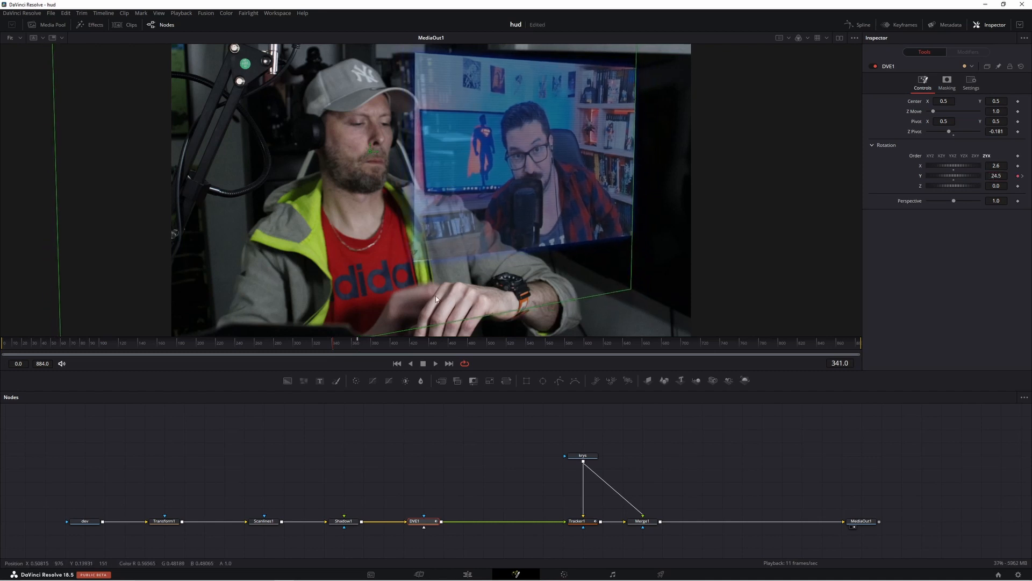
{"action": "left_click", "coordinate": [326, 347]}
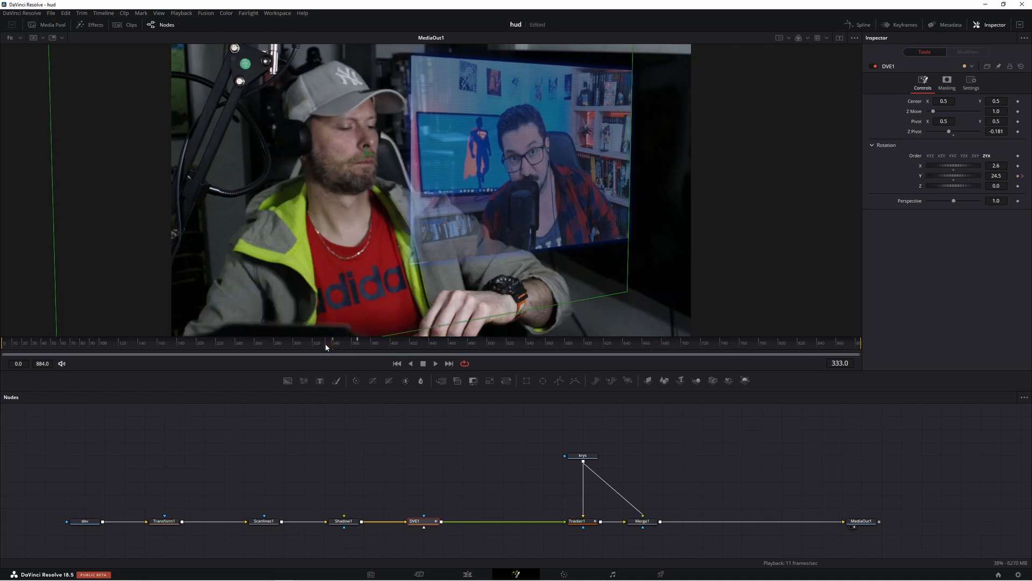
{"action": "left_click_drag", "start_coordinate": [996, 176], "coordinate": [1003, 176]}
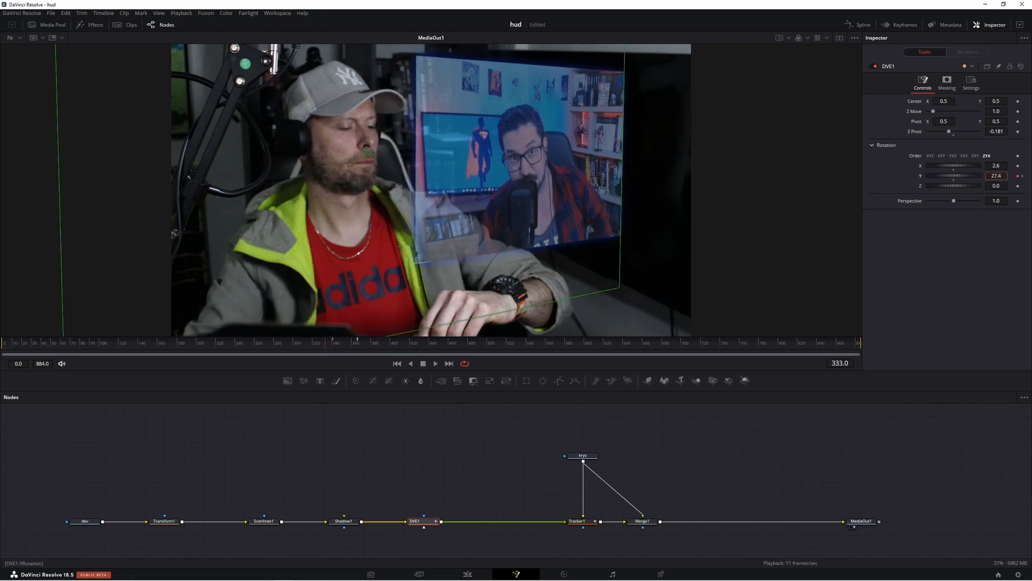
Keyframe larger DVE1 Y rotation angles at frames 319 and 307, reaching 32.3 at frame 307.
{"action": "left_click", "coordinate": [312, 344]}
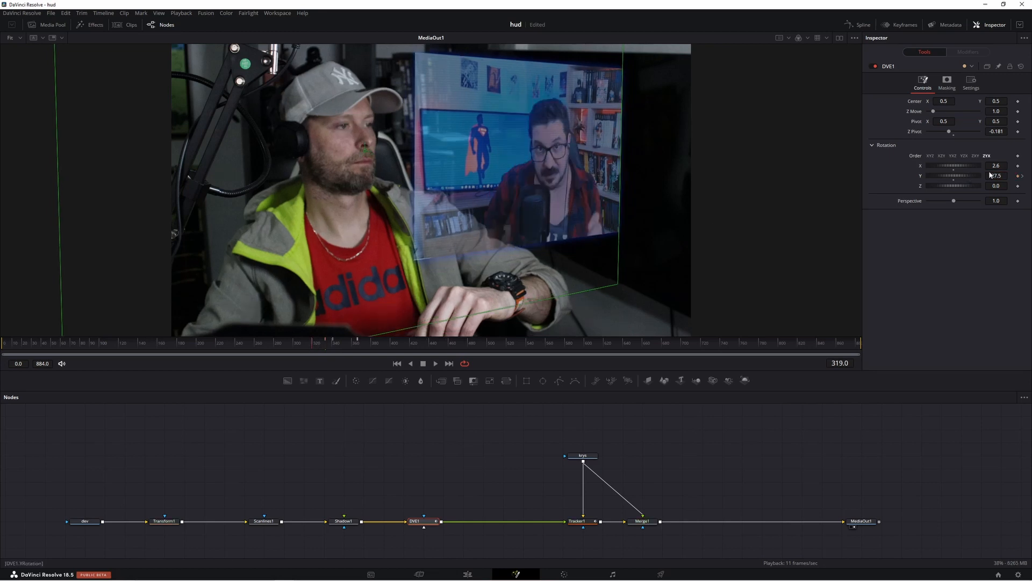
{"action": "left_click_drag", "start_coordinate": [994, 175], "coordinate": [1002, 175]}
{"action": "left_click", "coordinate": [300, 345]}
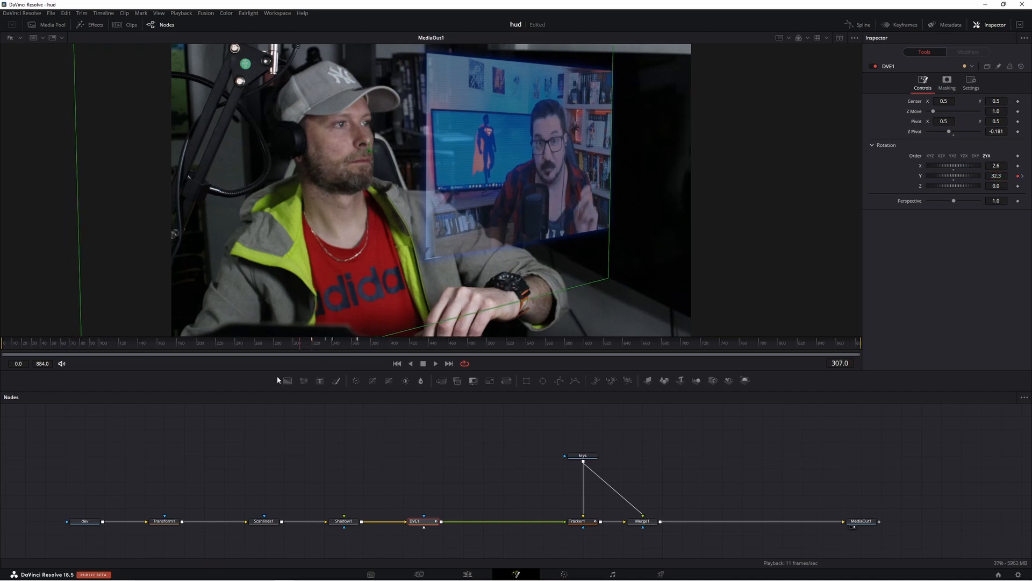
Raise DVE1's Y rotation to about 37 near frame 280, keyframe a slightly larger angle at frame 251, and scrub to frame 374 to review.
{"action": "left_click", "coordinate": [283, 344]}
{"action": "left_click", "coordinate": [274, 344]}
{"action": "left_click_drag", "start_coordinate": [995, 175], "coordinate": [998, 176]}
{"action": "left_click", "coordinate": [263, 345]}
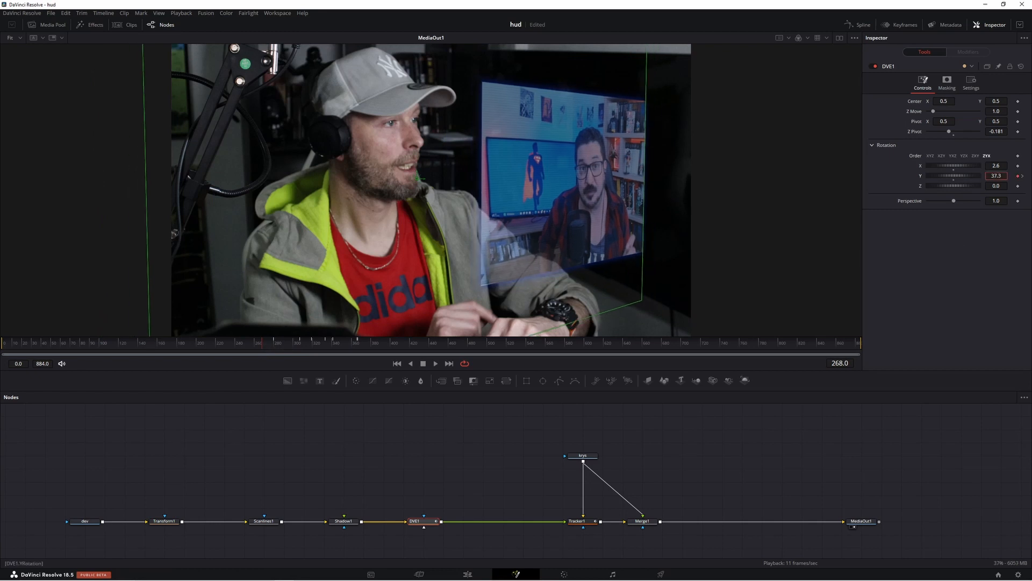
{"action": "left_click", "coordinate": [246, 344]}
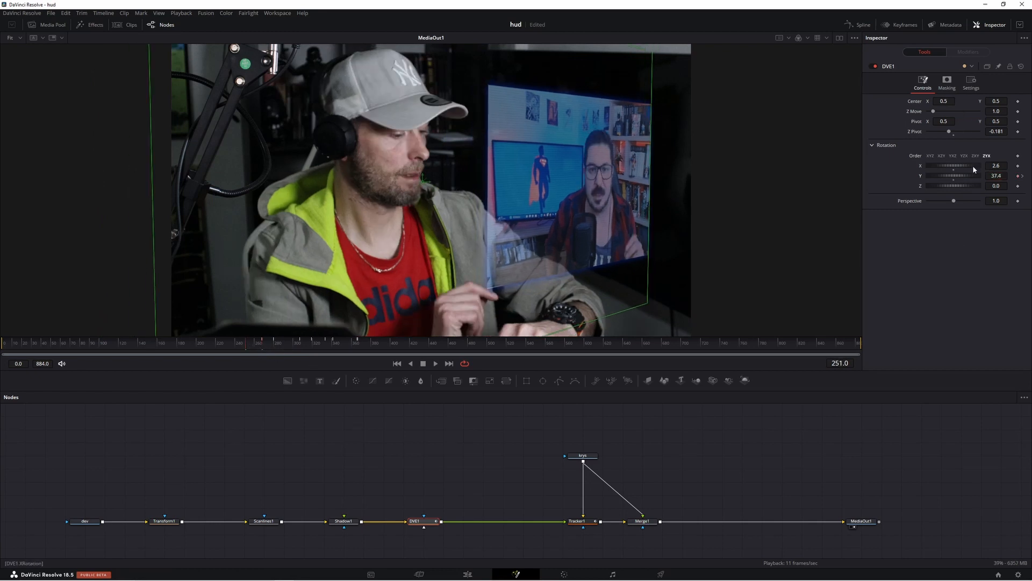
{"action": "left_click_drag", "start_coordinate": [993, 176], "coordinate": [997, 176]}
{"action": "left_click_drag", "start_coordinate": [257, 350], "coordinate": [377, 366]}
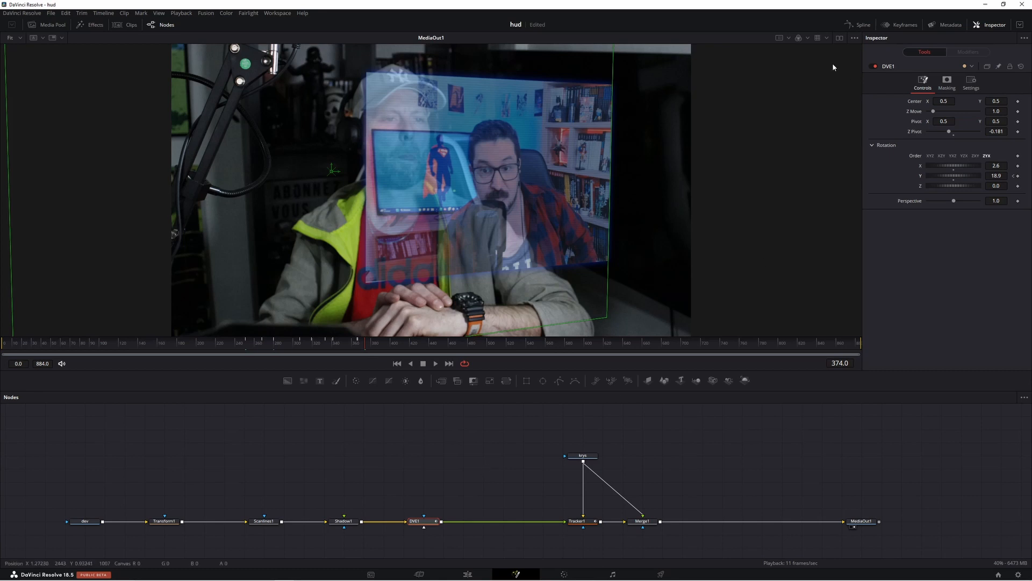
Display only DVE1's Y Rotation curve, fit it in view, and smooth all its keyframes.
{"action": "left_click", "coordinate": [860, 25]}
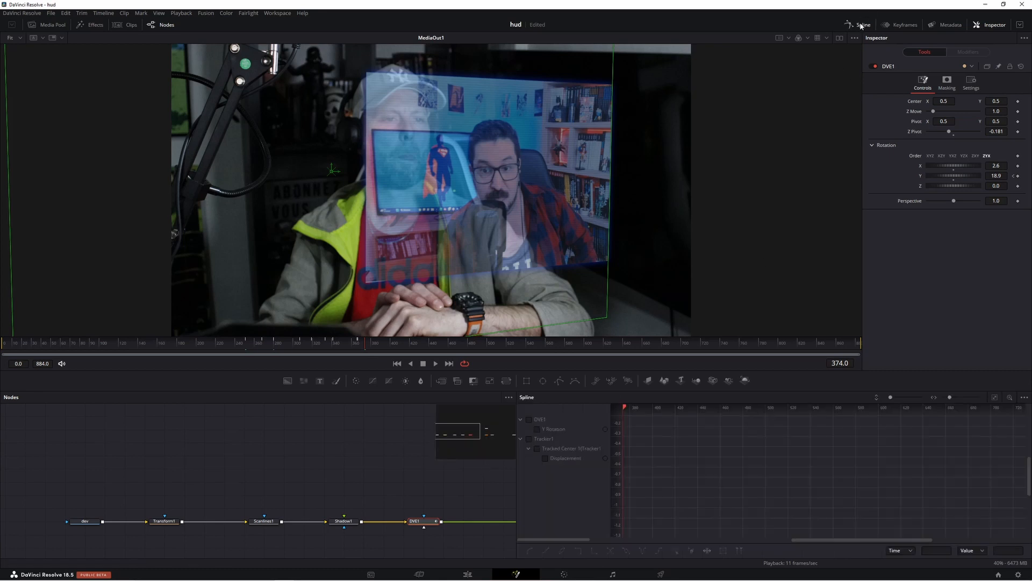
{"action": "left_click", "coordinate": [537, 429]}
{"action": "left_click", "coordinate": [994, 397]}
{"action": "left_click_drag", "start_coordinate": [644, 416], "coordinate": [995, 528]}
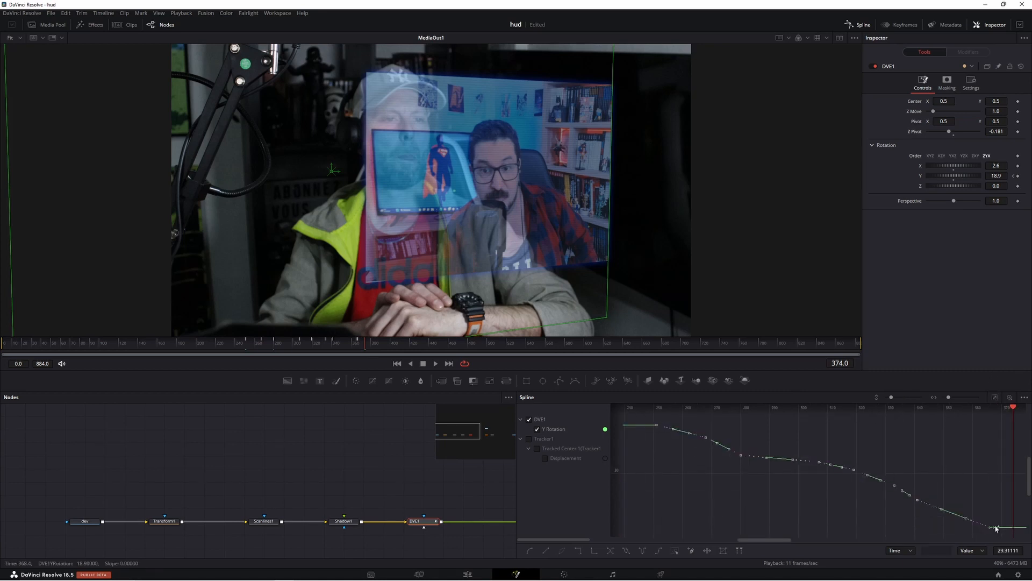
{"action": "left_click", "coordinate": [531, 550]}
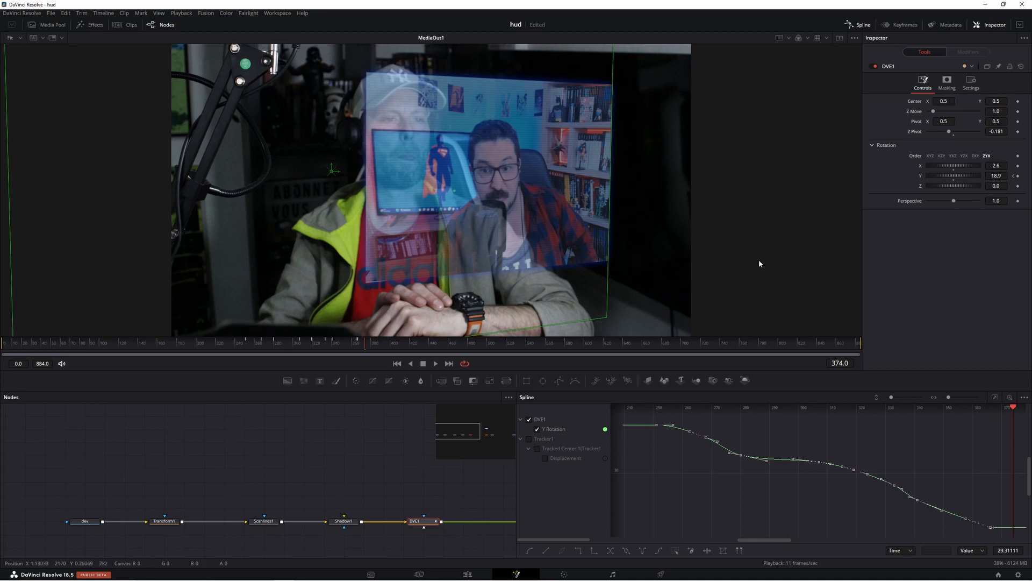
{"action": "left_click", "coordinate": [858, 24]}
Set the dev clip's Global In to 245 and Global Out to 741, and check the frames past its end.
{"action": "left_click", "coordinate": [721, 343]}
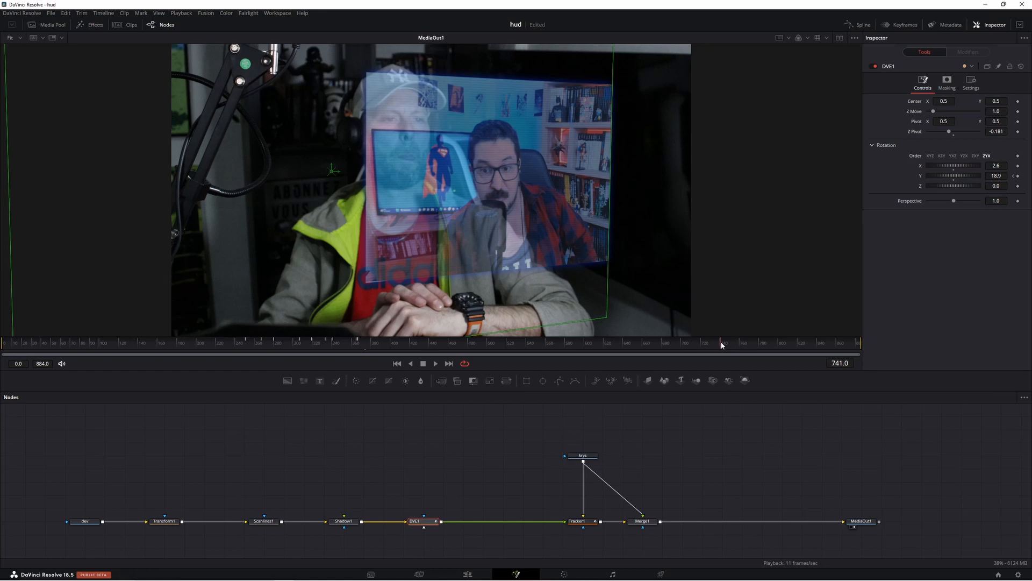
{"action": "left_click_drag", "start_coordinate": [722, 344], "coordinate": [665, 346]}
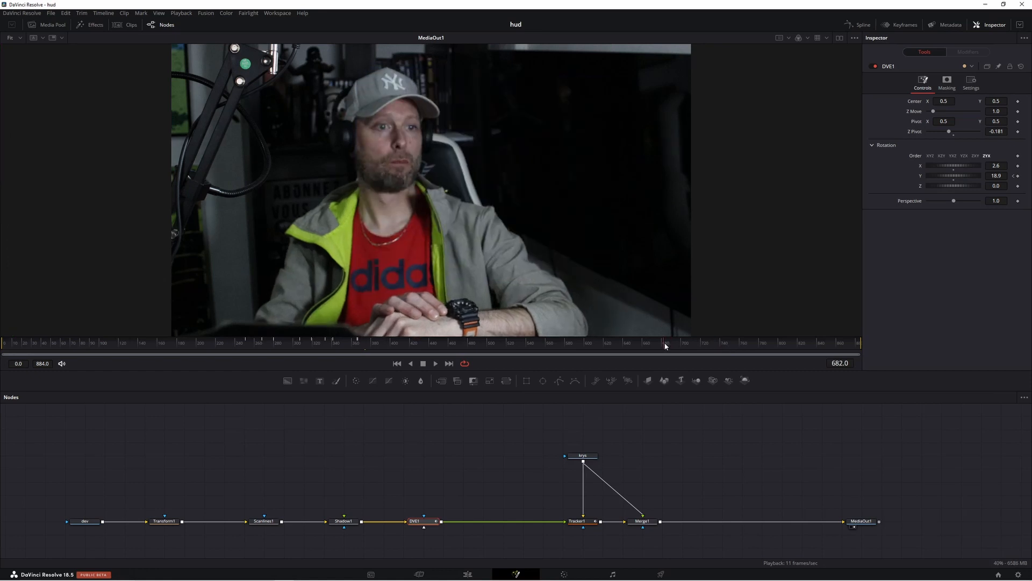
{"action": "left_click", "coordinate": [85, 521]}
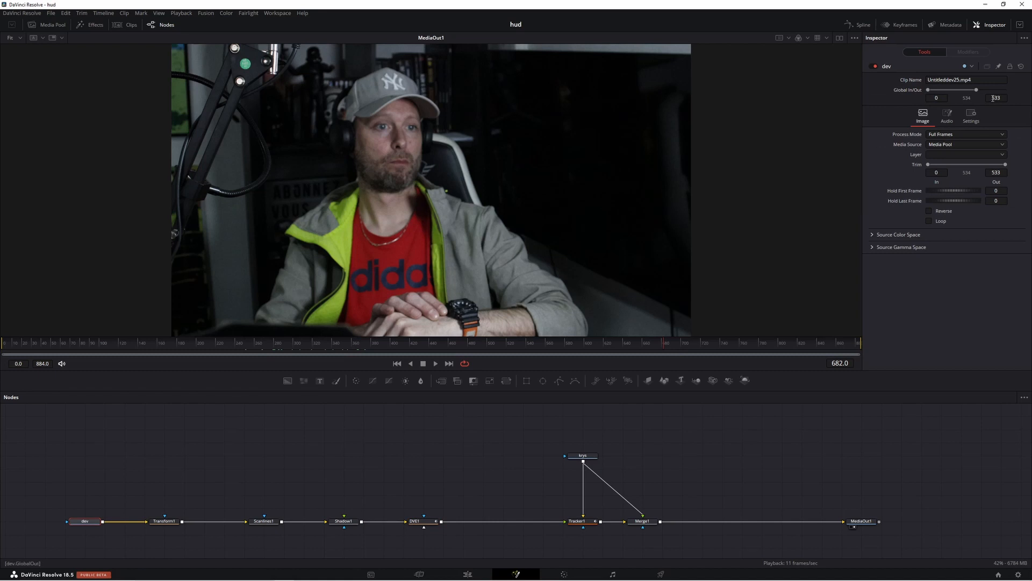
{"action": "left_click", "coordinate": [722, 347]}
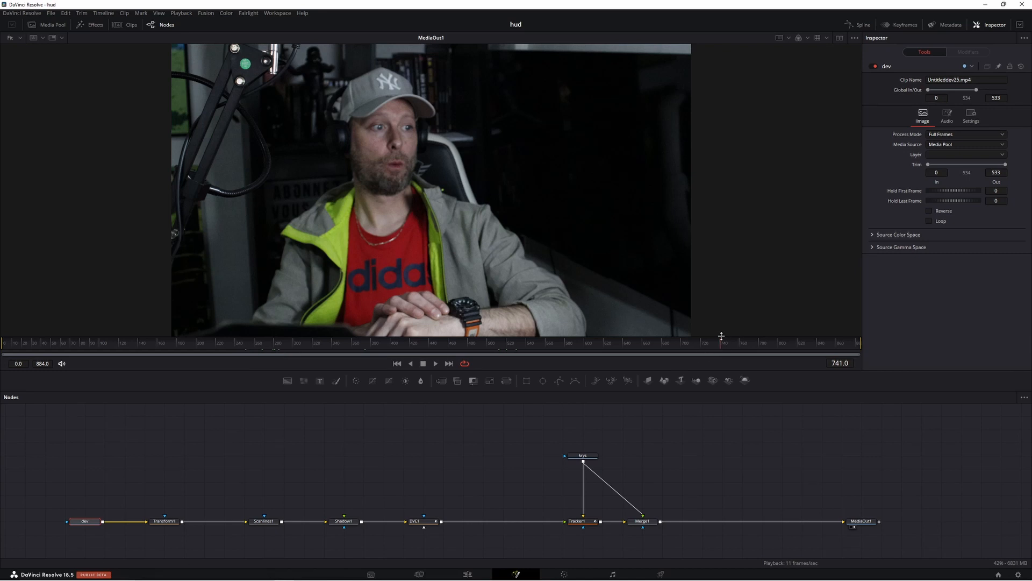
{"action": "left_click", "coordinate": [943, 98]}
{"action": "type", "text": "245"}
{"action": "left_click", "coordinate": [999, 97]}
{"action": "type", "text": "741"}
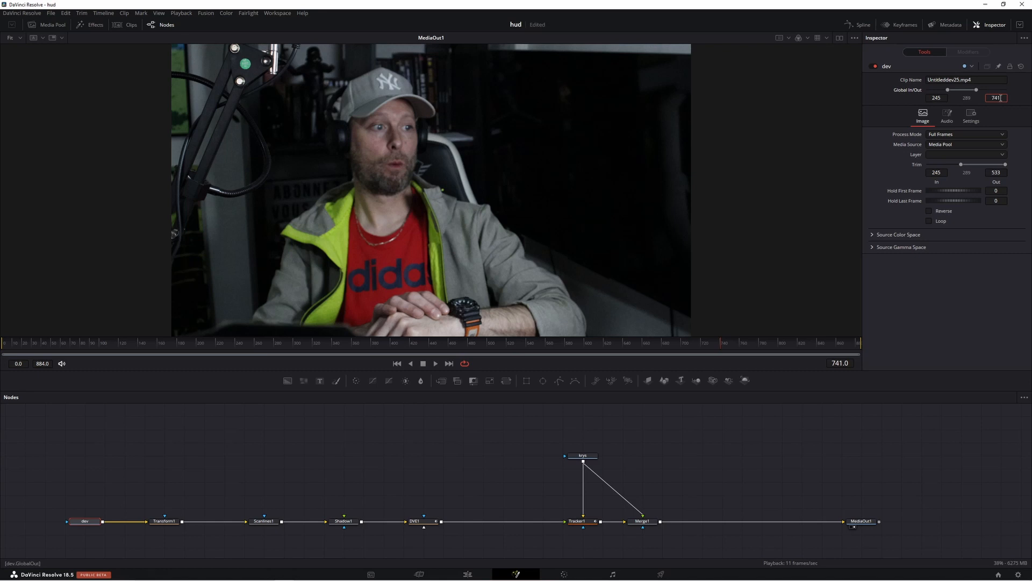
{"action": "key", "text": "Tab"}
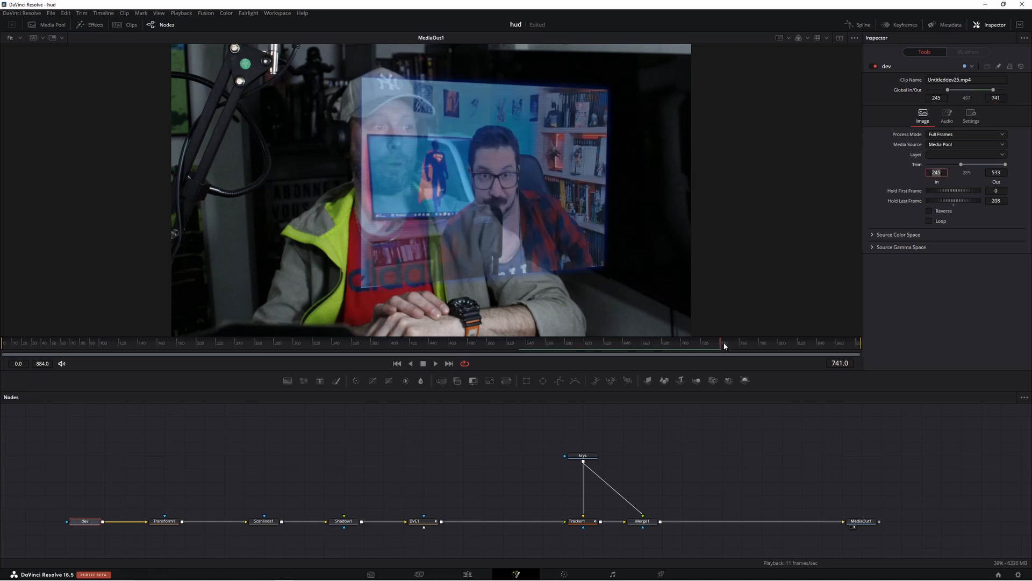
{"action": "left_click_drag", "start_coordinate": [725, 344], "coordinate": [799, 347]}
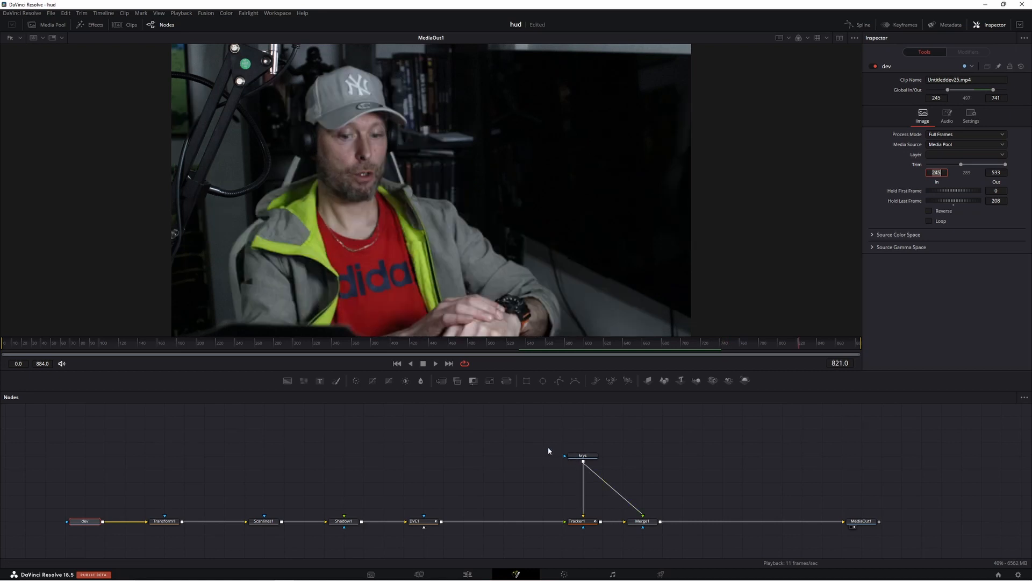
{"action": "left_click", "coordinate": [518, 451]}
Locate the overlay's first frames and keyframe Transform1's Center, Pivot and Size at frame 246.
{"action": "left_click", "coordinate": [249, 343]}
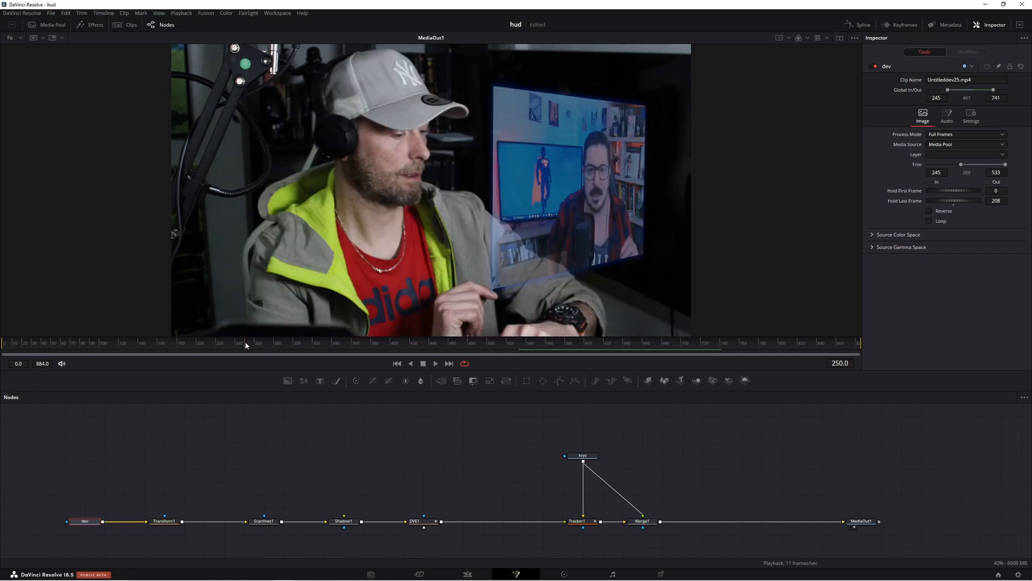
{"action": "left_click", "coordinate": [239, 343]}
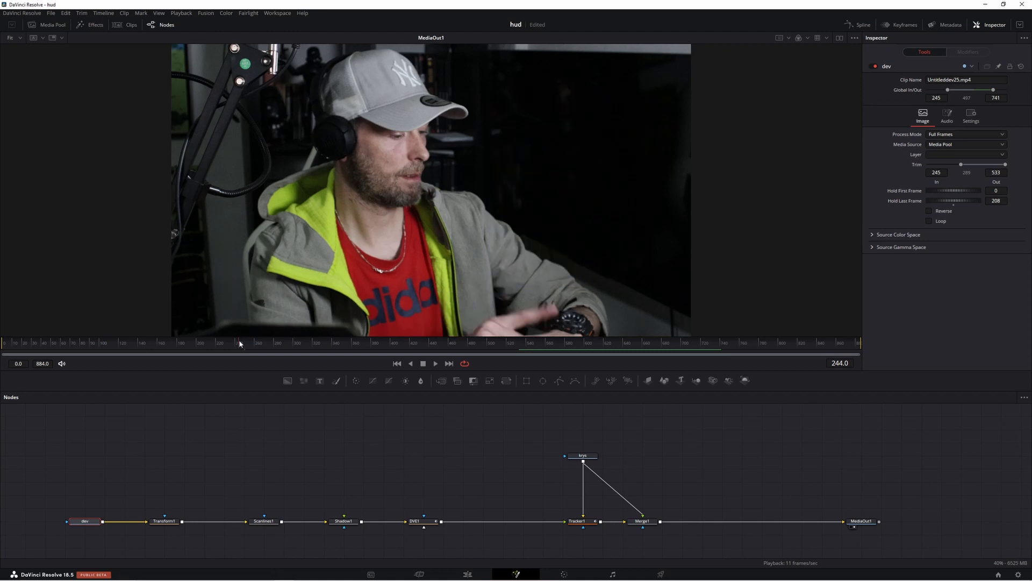
{"action": "key", "text": "Right"}
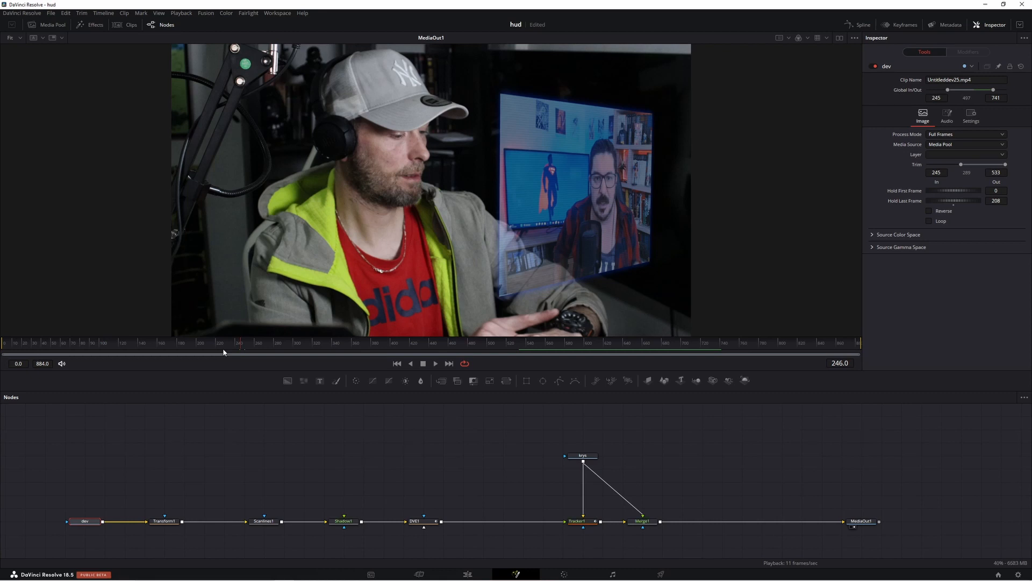
{"action": "left_click", "coordinate": [164, 524]}
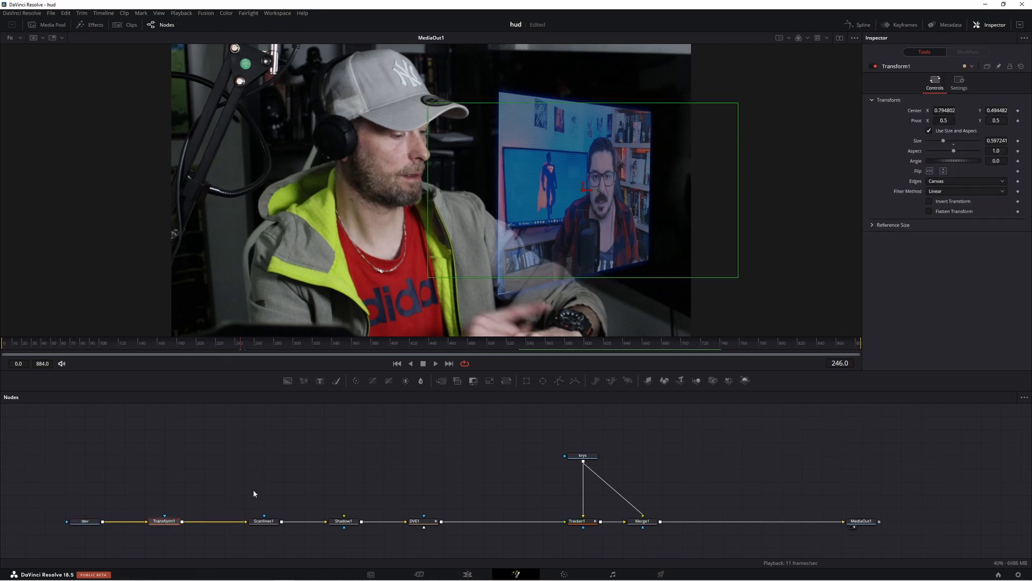
{"action": "left_click", "coordinate": [1018, 110]}
{"action": "left_click", "coordinate": [1018, 120]}
{"action": "left_click", "coordinate": [1017, 140]}
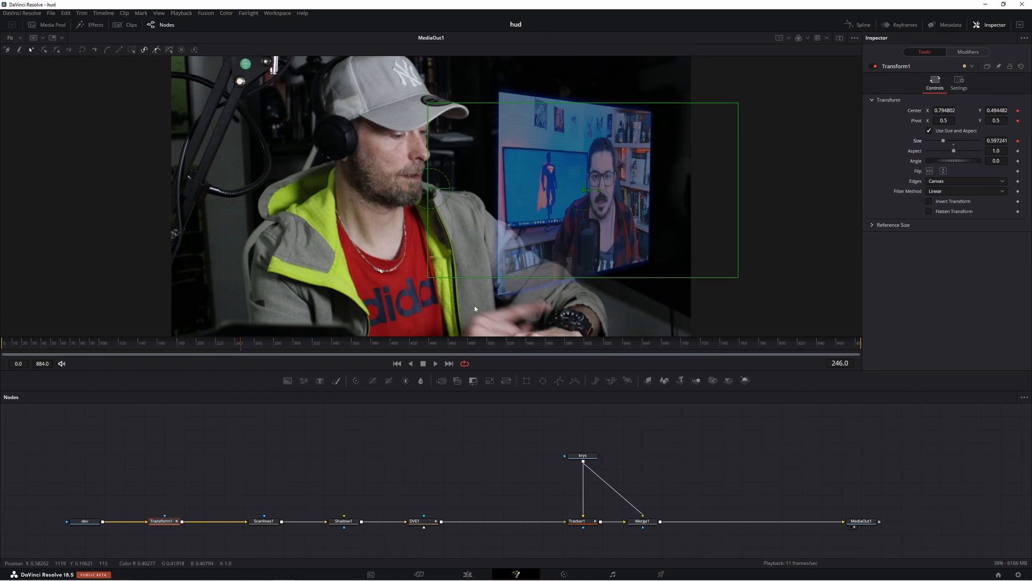
At frame 245, set Transform1's Size to 0 and its Pivot to X 0.409, Y 0.061 so the overlay starts from the watch.
{"action": "key", "text": "Left"}
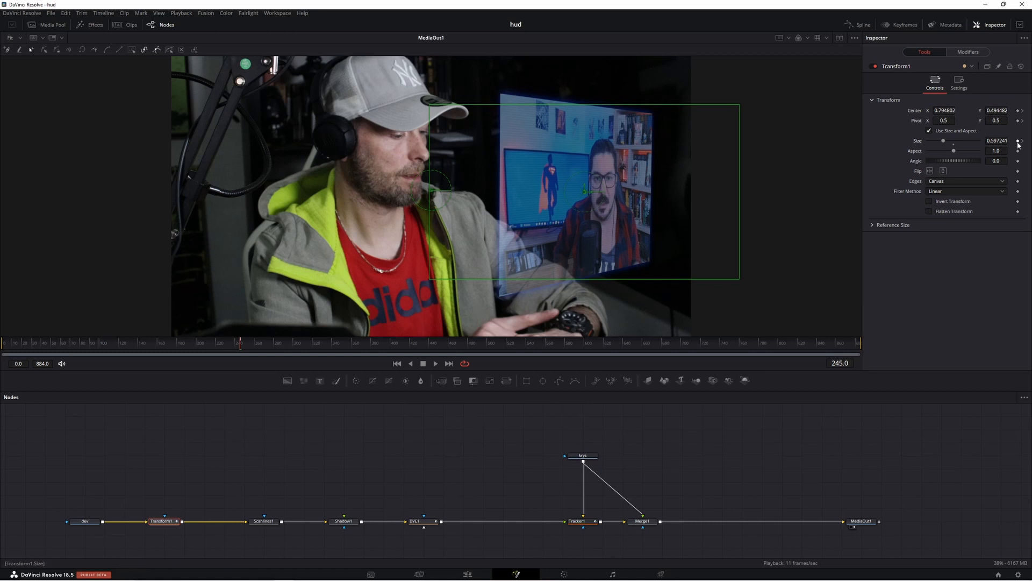
{"action": "left_click_drag", "start_coordinate": [1000, 141], "coordinate": [776, 141]}
{"action": "left_click_drag", "start_coordinate": [944, 120], "coordinate": [879, 121]}
{"action": "left_click_drag", "start_coordinate": [996, 121], "coordinate": [782, 121]}
{"action": "left_click_drag", "start_coordinate": [997, 141], "coordinate": [967, 141]}
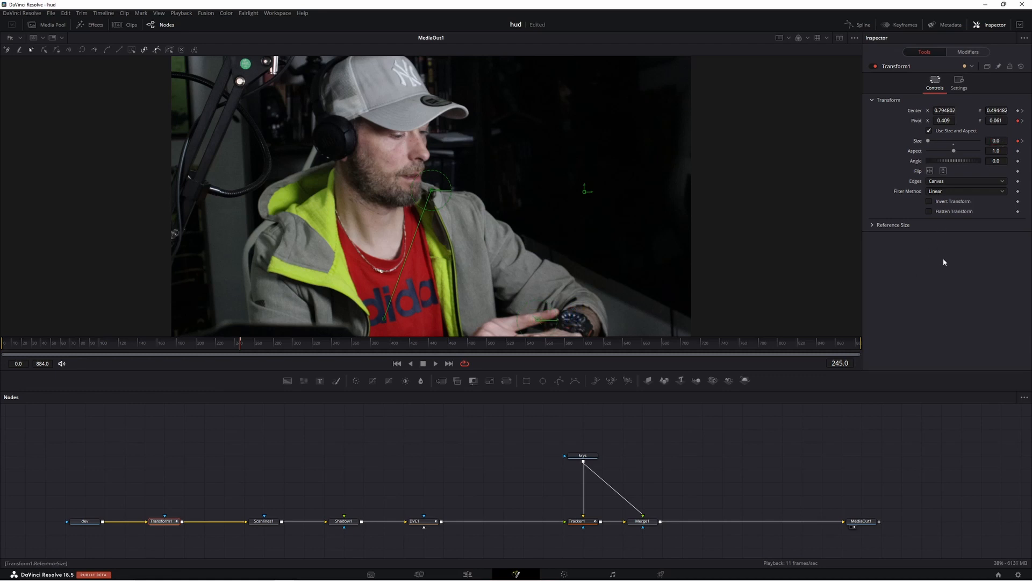
Hide DVE1's curves, smooth all of Transform1's keyframes, and scrub through the overlay's opening animation.
{"action": "left_click", "coordinate": [862, 24]}
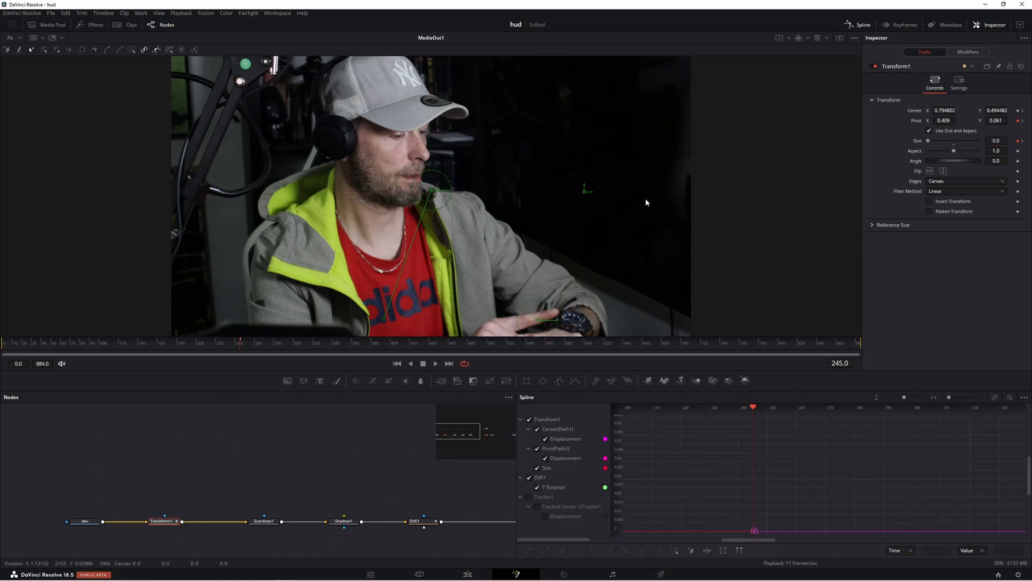
{"action": "left_click", "coordinate": [529, 478]}
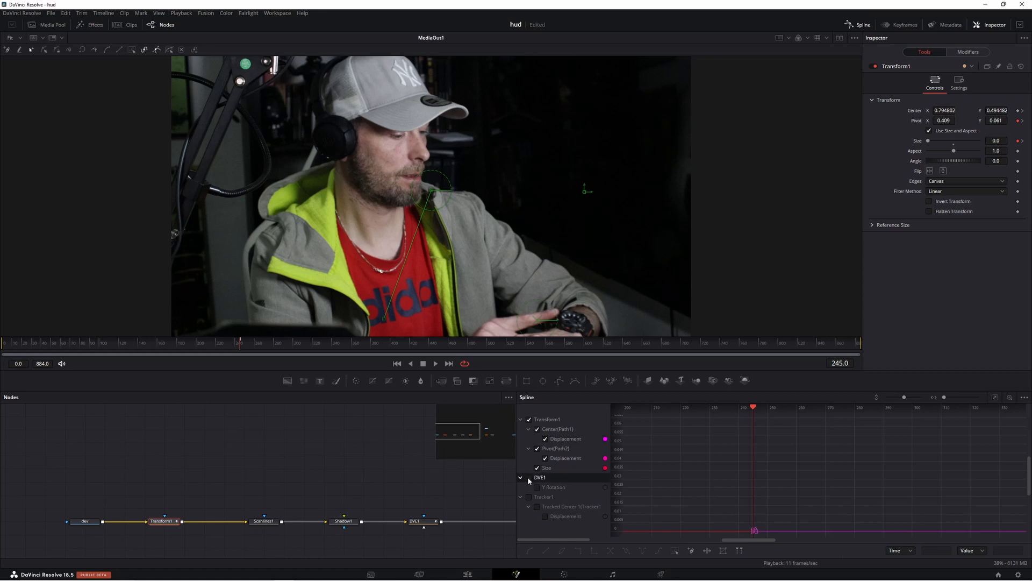
{"action": "left_click", "coordinate": [994, 397]}
{"action": "key", "text": "ctrl+a"}
{"action": "left_click", "coordinate": [529, 550]}
{"action": "left_click", "coordinate": [240, 348]}
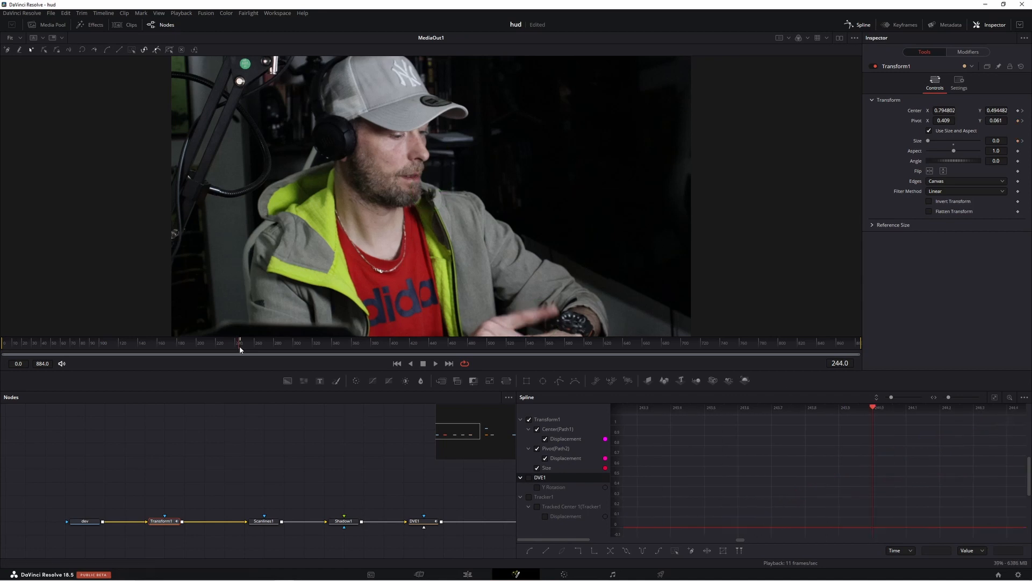
{"action": "left_click_drag", "start_coordinate": [240, 349], "coordinate": [252, 351]}
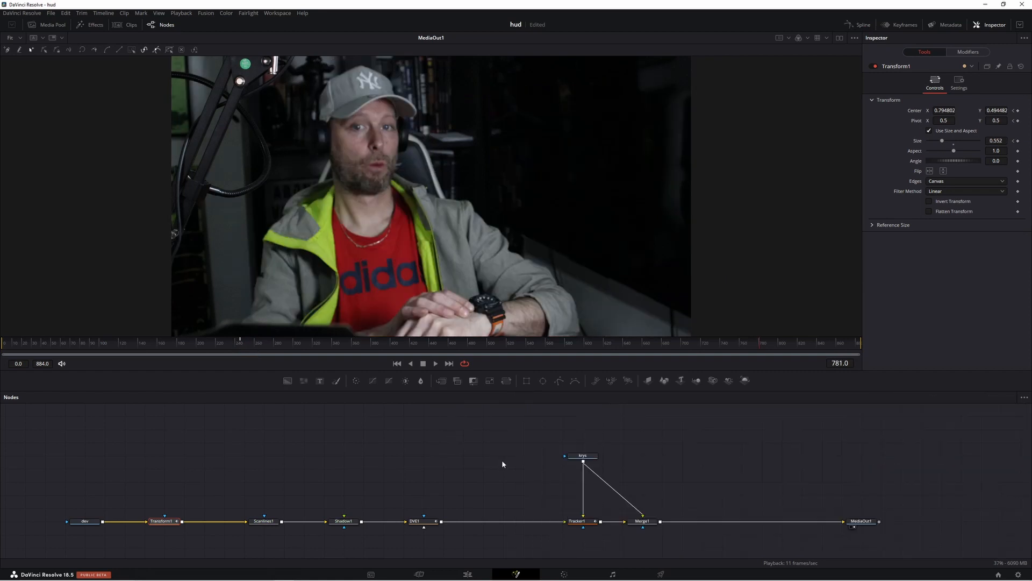
At frame 512, apply a Shake modifier to the Line Frequency of Scanlines1.
{"action": "left_click", "coordinate": [501, 348]}
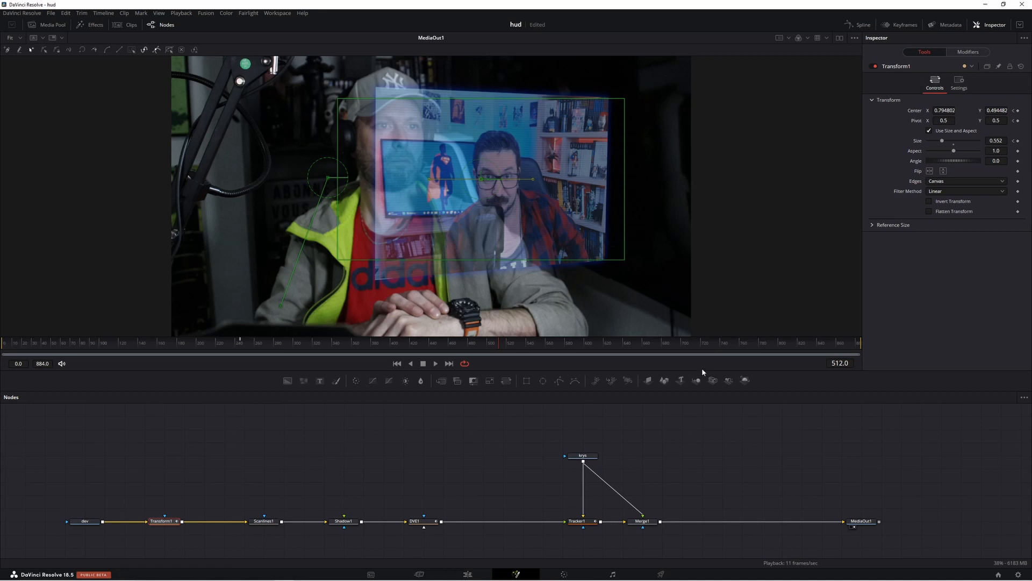
{"action": "left_click", "coordinate": [655, 431]}
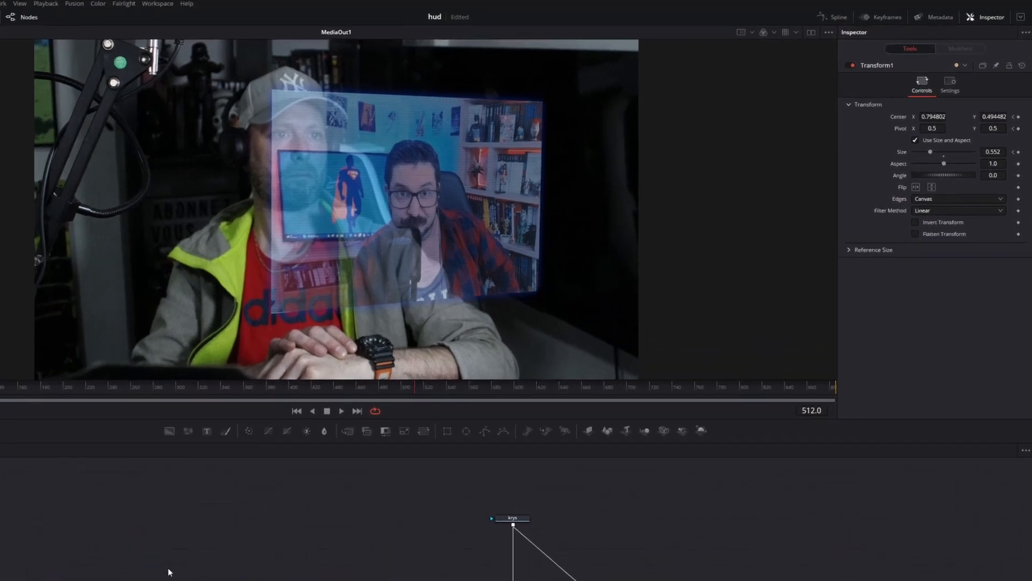
{"action": "left_click", "coordinate": [263, 521]}
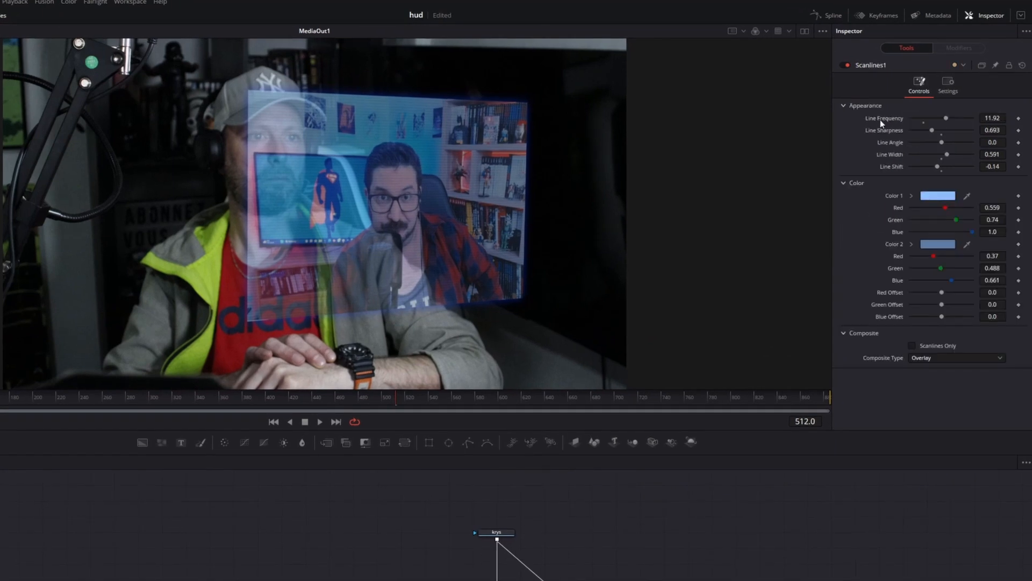
{"action": "left_click_drag", "start_coordinate": [947, 121], "coordinate": [926, 136]}
{"action": "right_click", "coordinate": [879, 117]}
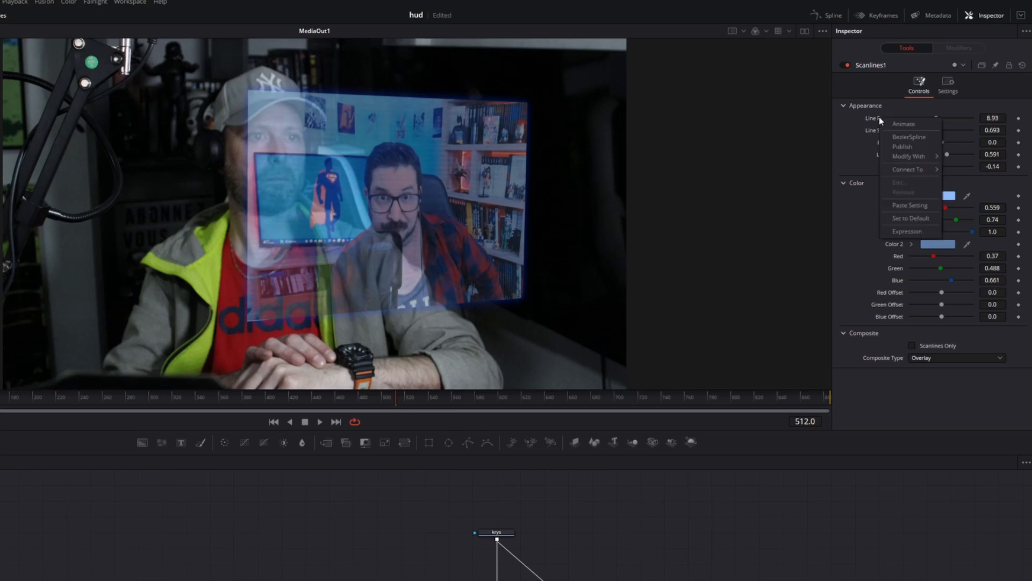
{"action": "mouse_move", "coordinate": [913, 169]}
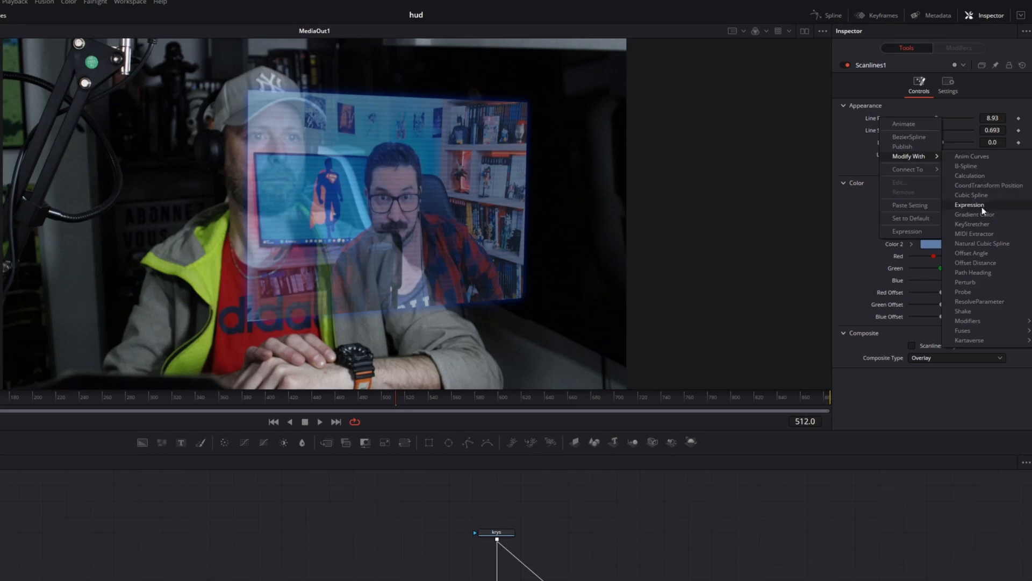
{"action": "left_click", "coordinate": [978, 311]}
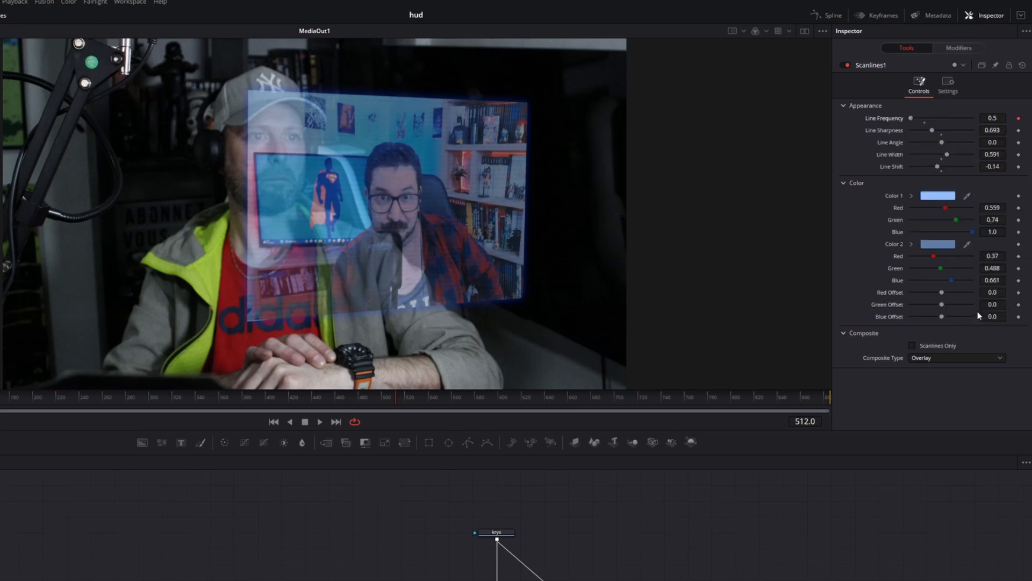
Set the Line Frequency shake to Minimum 4, Maximum 9 and Smoothness about 6.1.
{"action": "left_click", "coordinate": [956, 47]}
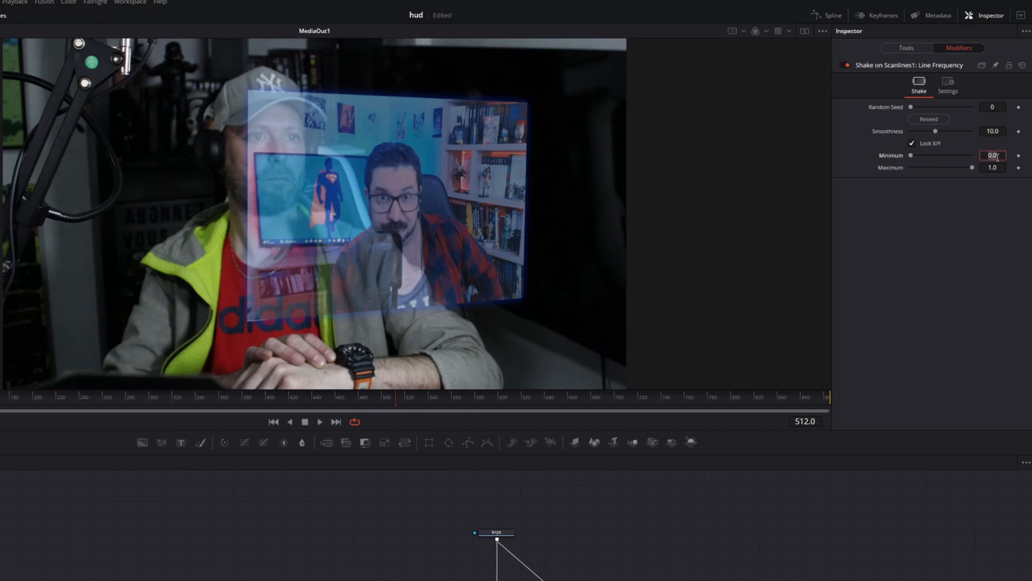
{"action": "type", "text": "4"}
{"action": "key", "text": "Tab"}
{"action": "type", "text": "9"}
{"action": "key", "text": "Tab"}
{"action": "left_click_drag", "start_coordinate": [935, 131], "coordinate": [925, 132]}
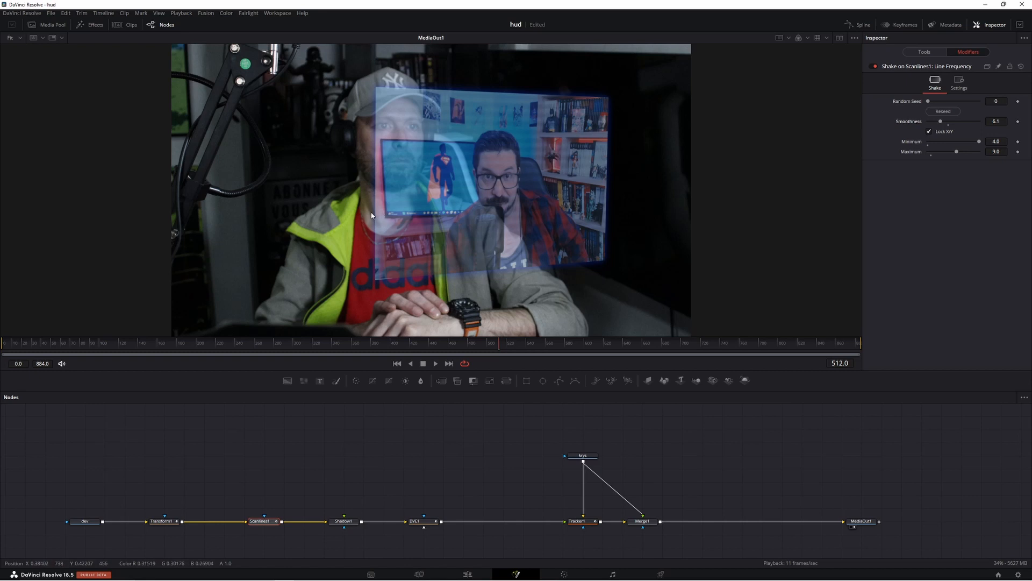
Try lower softness values on Shadow1 and apply a Shake modifier to its Softness.
{"action": "left_click", "coordinate": [350, 523]}
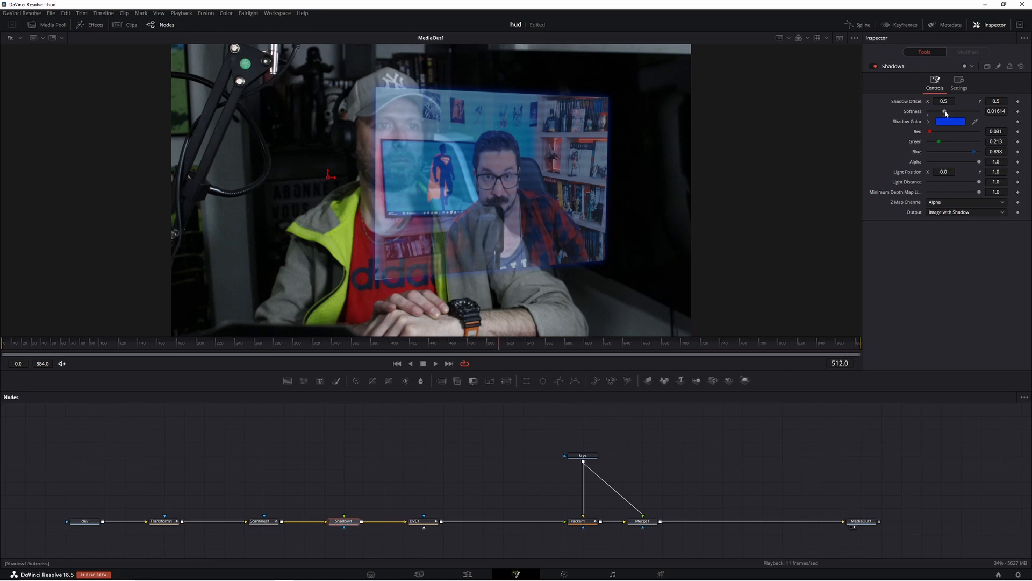
{"action": "left_click_drag", "start_coordinate": [946, 112], "coordinate": [927, 122]}
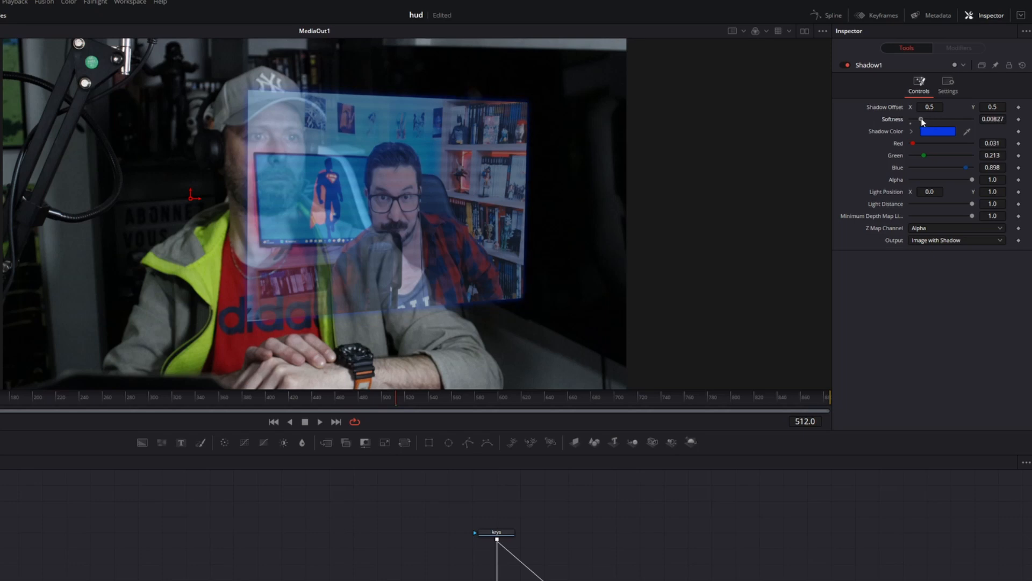
{"action": "right_click", "coordinate": [887, 122]}
{"action": "mouse_move", "coordinate": [908, 158]}
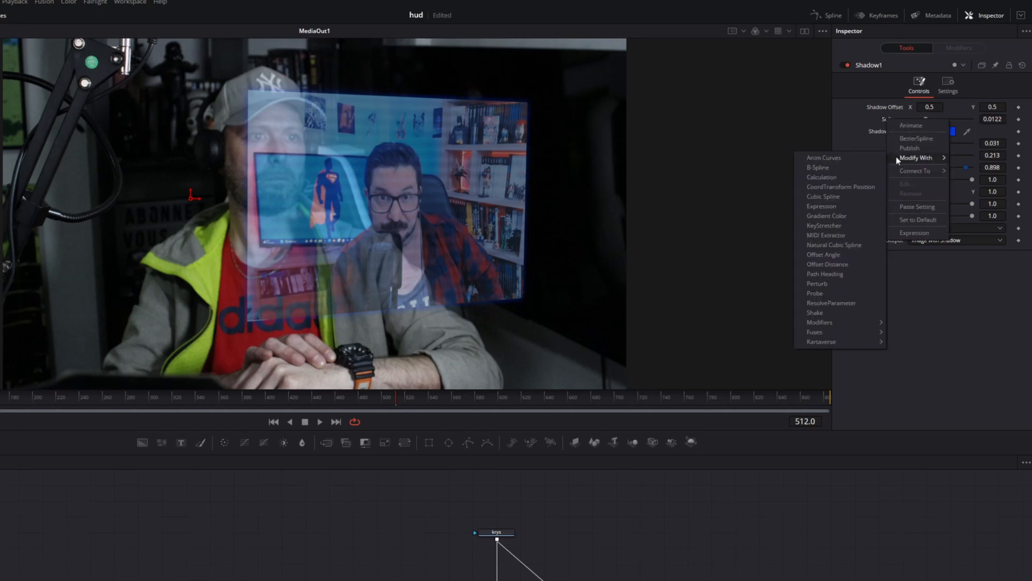
{"action": "left_click", "coordinate": [815, 313]}
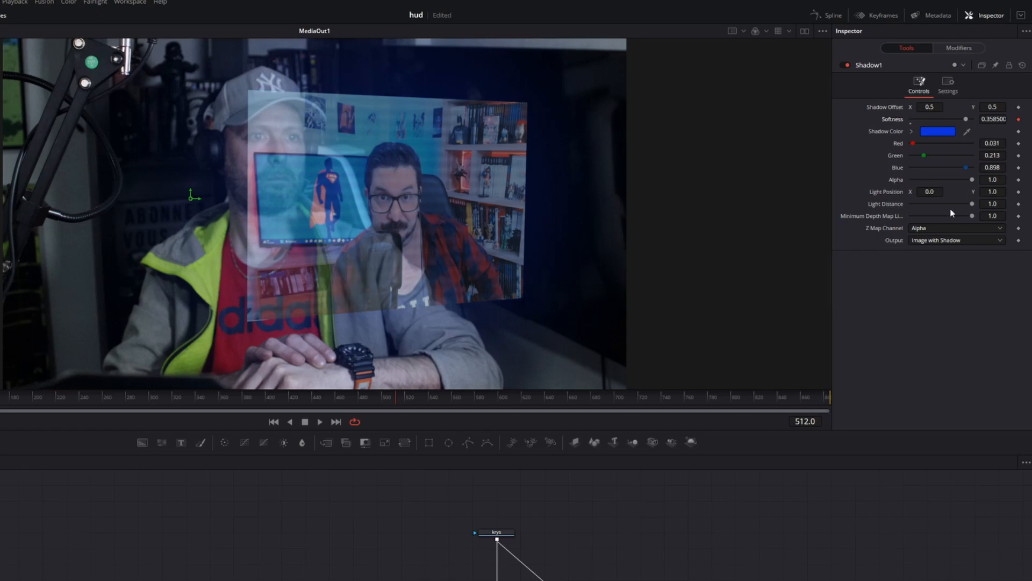
Set the shadow softness shake to Smoothness about 4.53, Minimum 0.01 and Maximum 0.02.
{"action": "left_click", "coordinate": [956, 48]}
{"action": "left_click_drag", "start_coordinate": [936, 133], "coordinate": [920, 131]}
{"action": "double_click", "coordinate": [995, 154]}
{"action": "type", "text": "0.00"}
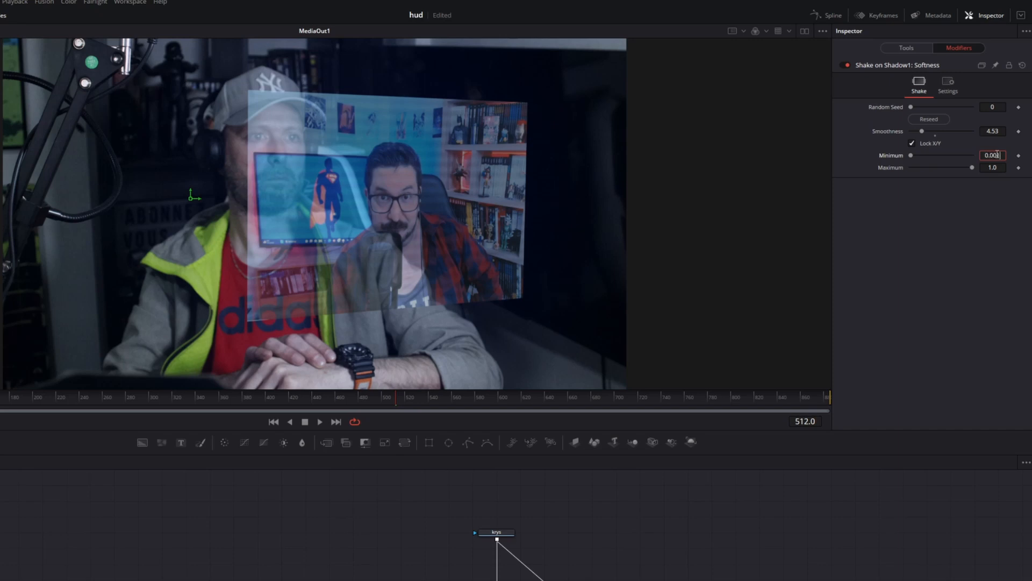
{"action": "key", "text": "BackSpace"}
{"action": "type", "text": "1"}
{"action": "key", "text": "Tab"}
{"action": "type", "text": "0.02"}
{"action": "key", "text": "Tab"}
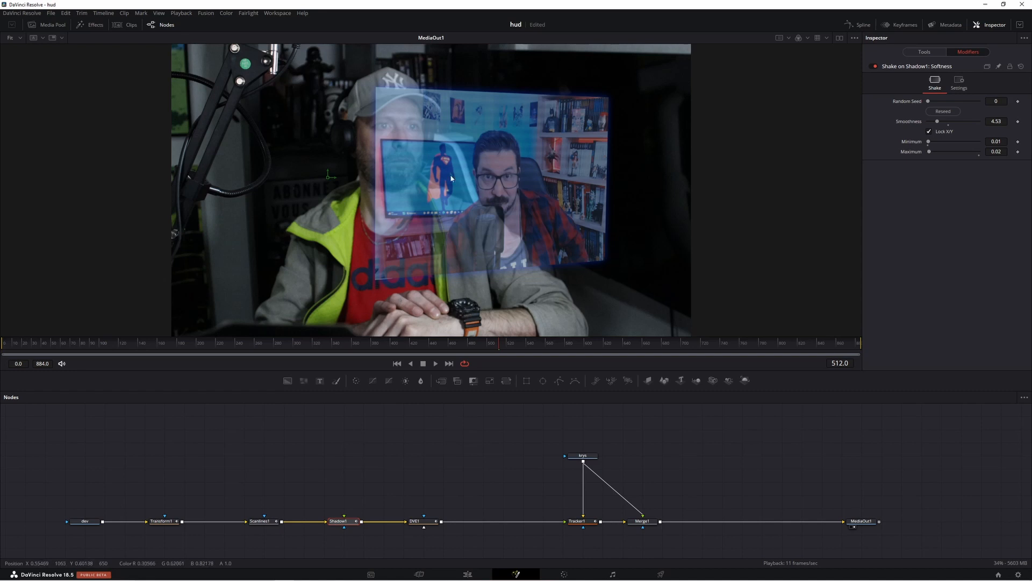
Insert a Merge node directly after the background clip and connect a new FastNoise node to it.
{"action": "left_click_drag", "start_coordinate": [582, 456], "coordinate": [584, 418]}
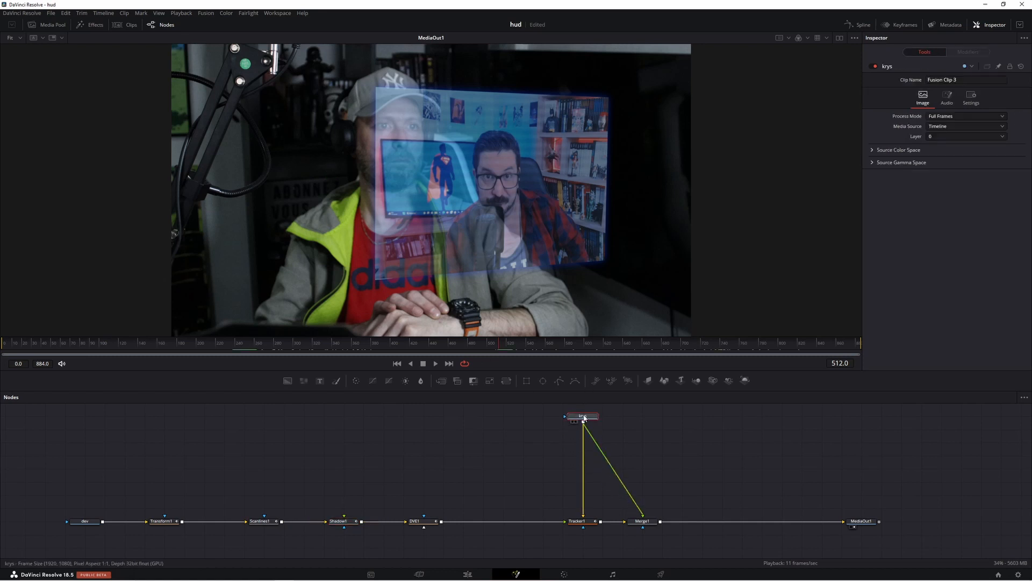
{"action": "left_click", "coordinate": [441, 380]}
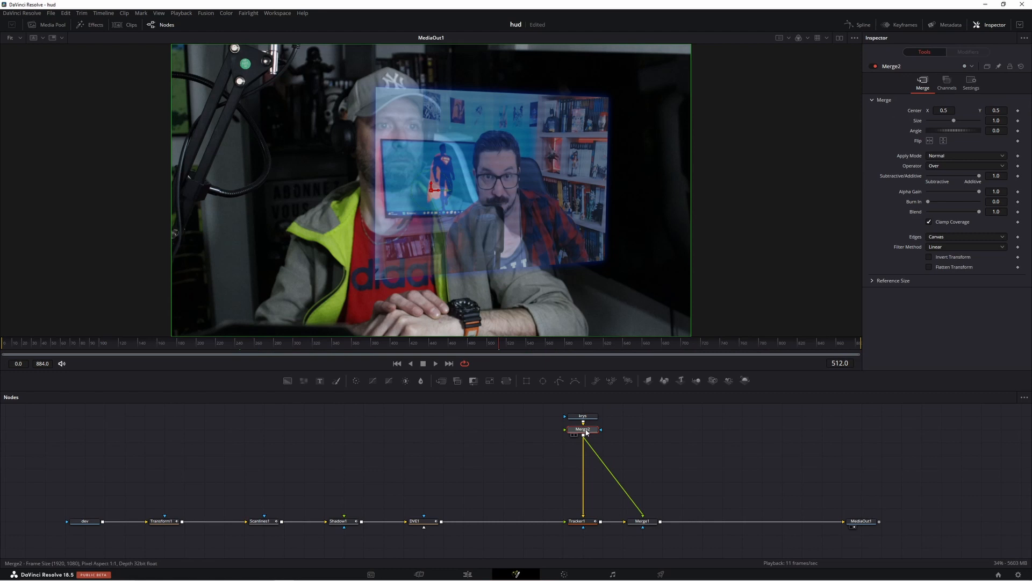
{"action": "left_click", "coordinate": [555, 445]}
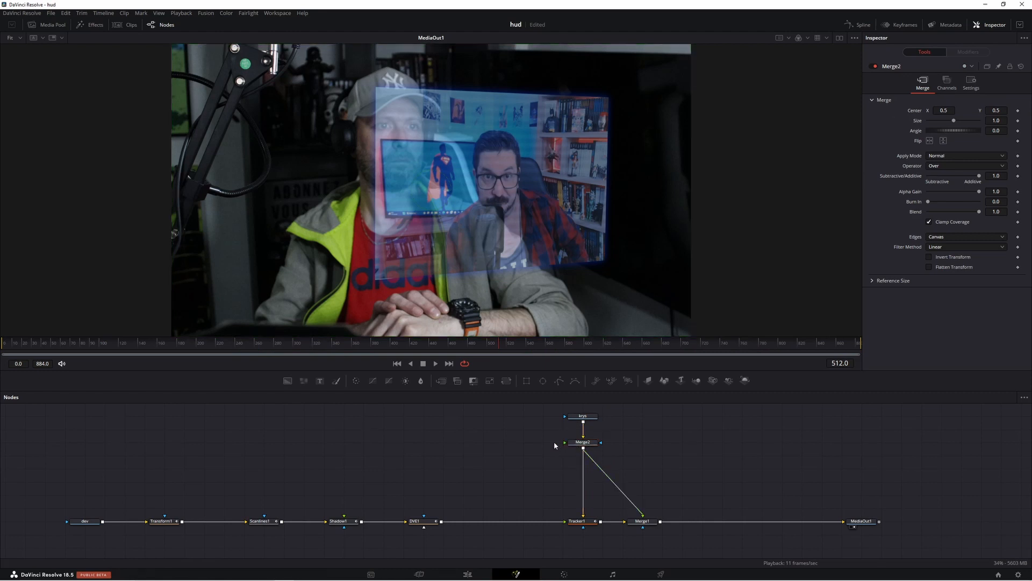
{"action": "left_click", "coordinate": [303, 380]}
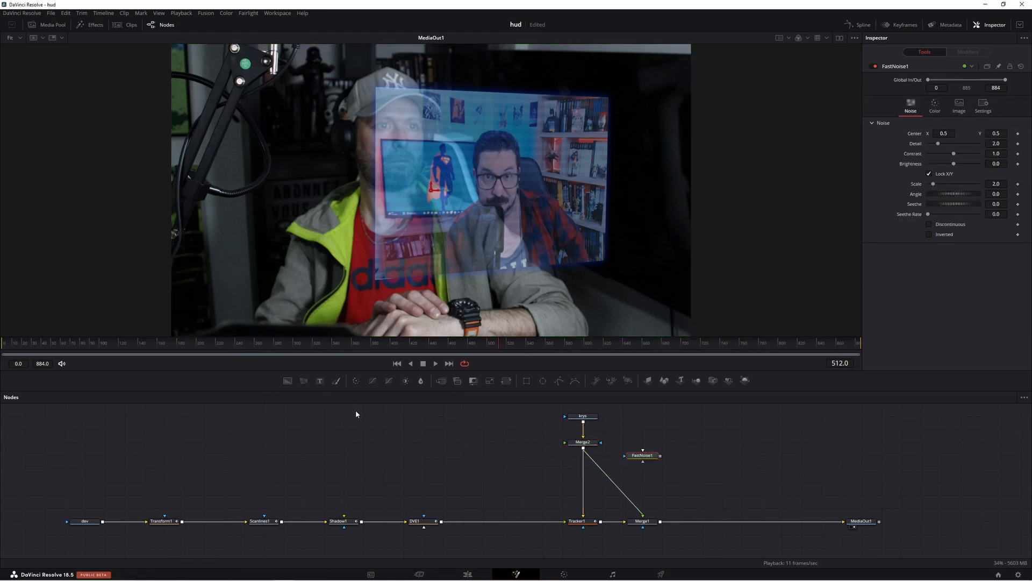
{"action": "left_click_drag", "start_coordinate": [642, 456], "coordinate": [503, 442]}
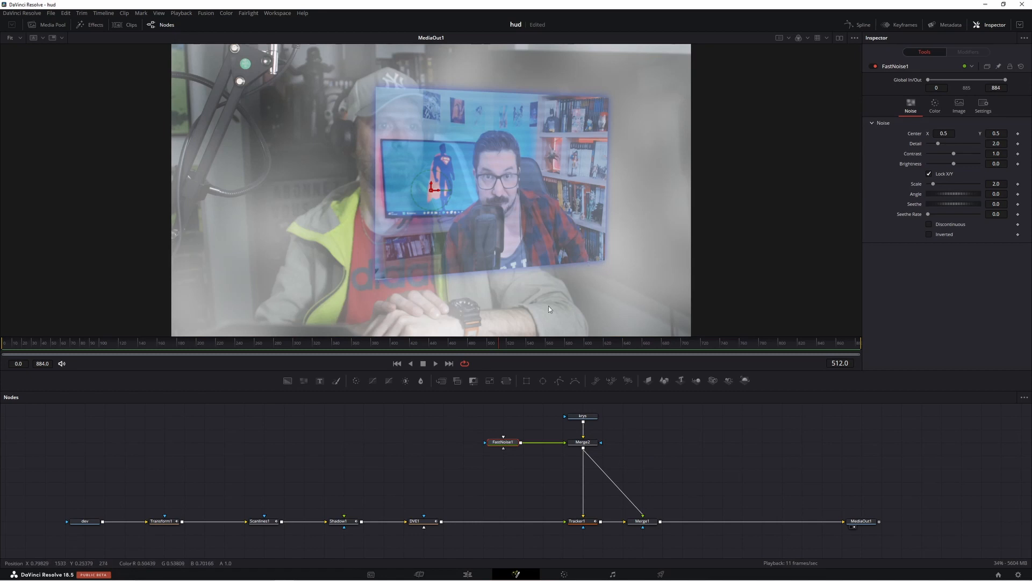
Mask FastNoise1 with a triangular polygon from the watch to the overlay's lower corners, with Soft Edge about 0.022.
{"action": "left_click", "coordinate": [559, 382]}
{"action": "left_click", "coordinate": [414, 290]}
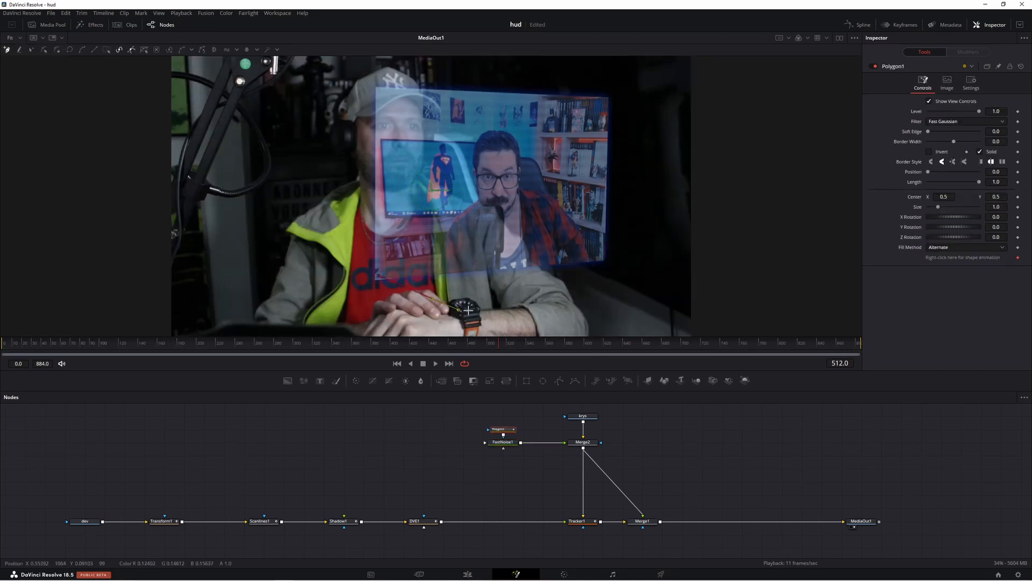
{"action": "left_click", "coordinate": [464, 310]}
{"action": "left_click", "coordinate": [602, 258]}
{"action": "left_click", "coordinate": [379, 275]}
{"action": "left_click_drag", "start_coordinate": [928, 132], "coordinate": [936, 134]}
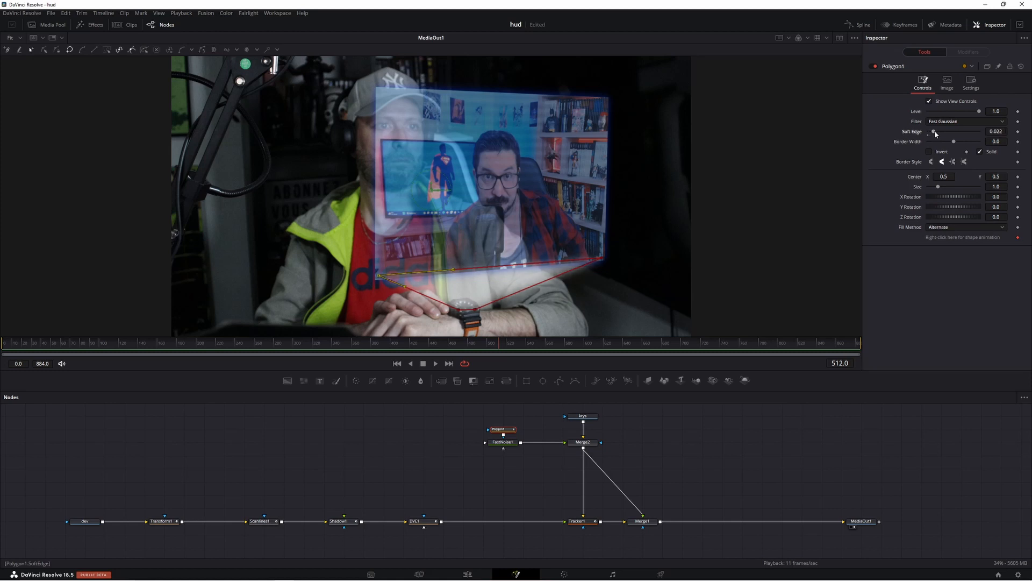
Set FastNoise1's Detail to about 7.09 and Scale to about 11.65, with Color 1 Blue 0.803 and Color 2 Green 0.126, Blue 0.071.
{"action": "left_click", "coordinate": [503, 442]}
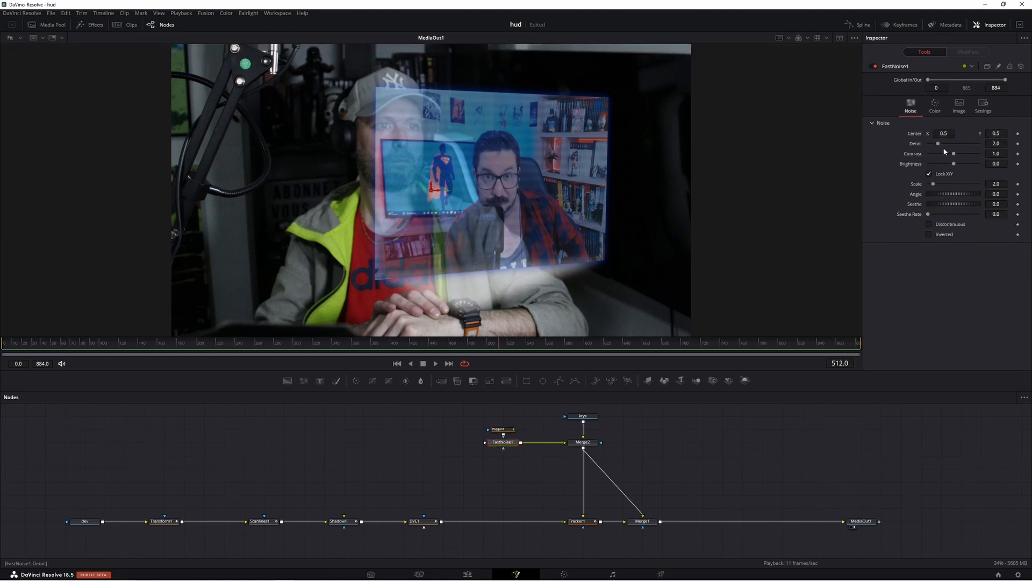
{"action": "left_click_drag", "start_coordinate": [939, 144], "coordinate": [966, 145]}
{"action": "left_click_drag", "start_coordinate": [937, 184], "coordinate": [957, 184]}
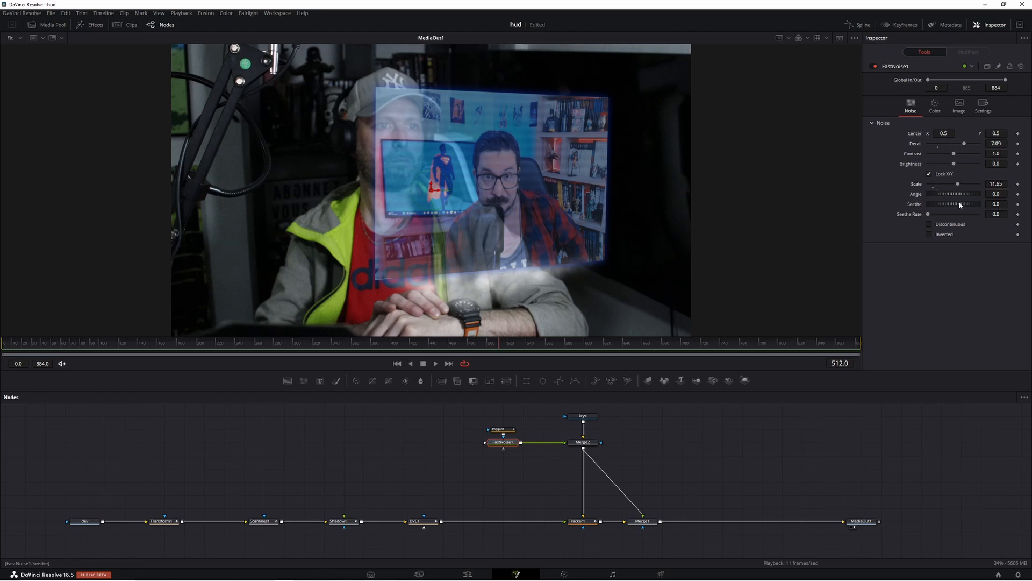
{"action": "left_click", "coordinate": [935, 107]}
{"action": "left_click_drag", "start_coordinate": [928, 179], "coordinate": [973, 180]}
{"action": "left_click_drag", "start_coordinate": [979, 233], "coordinate": [935, 233]}
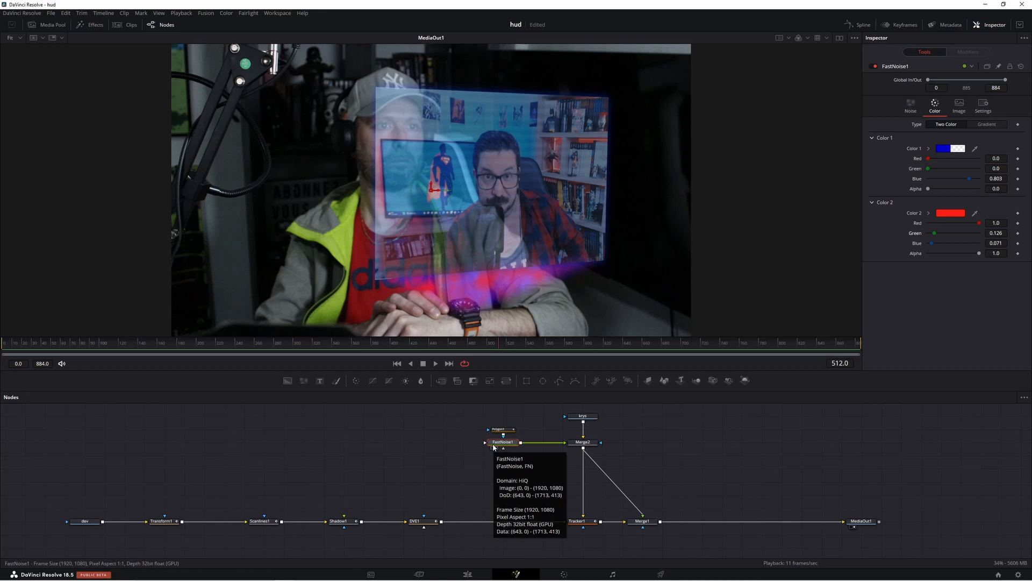
At frame 280, fit Polygon1 between the watch and the overlay's lower corners, and keyframe its Center and Size.
{"action": "left_click", "coordinate": [273, 343]}
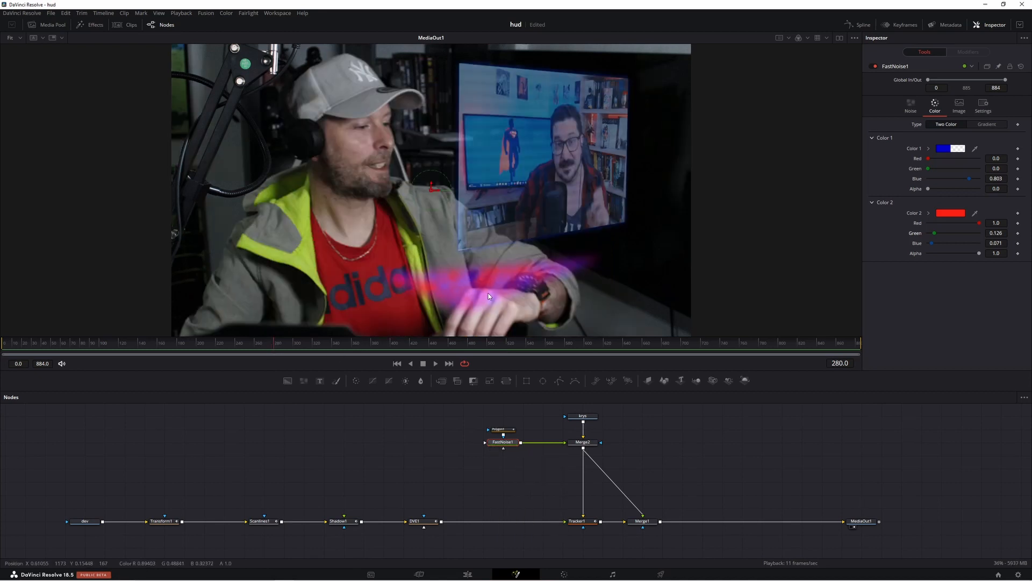
{"action": "left_click", "coordinate": [500, 429]}
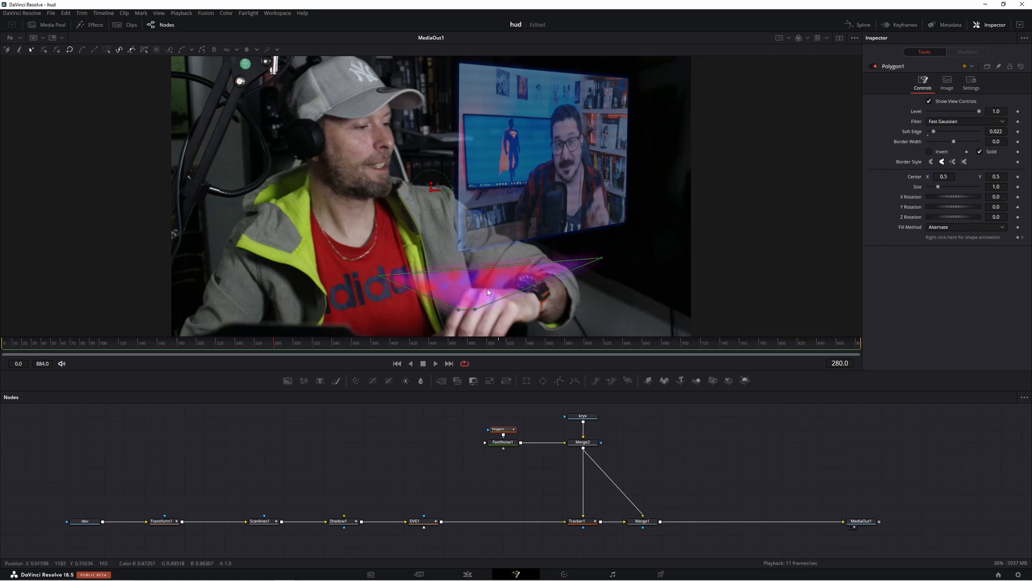
{"action": "left_click_drag", "start_coordinate": [602, 258], "coordinate": [623, 220]}
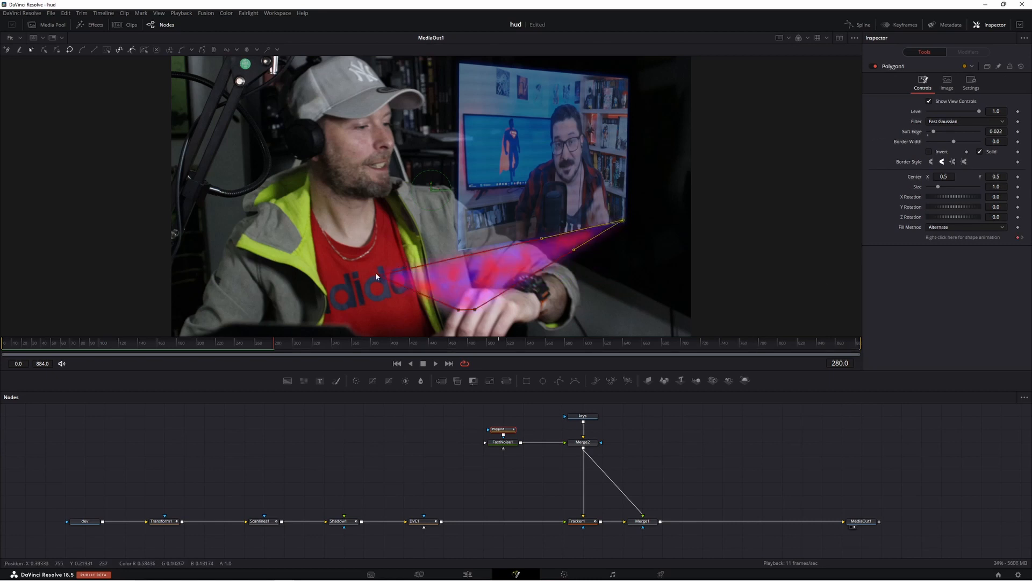
{"action": "left_click_drag", "start_coordinate": [379, 275], "coordinate": [458, 248]}
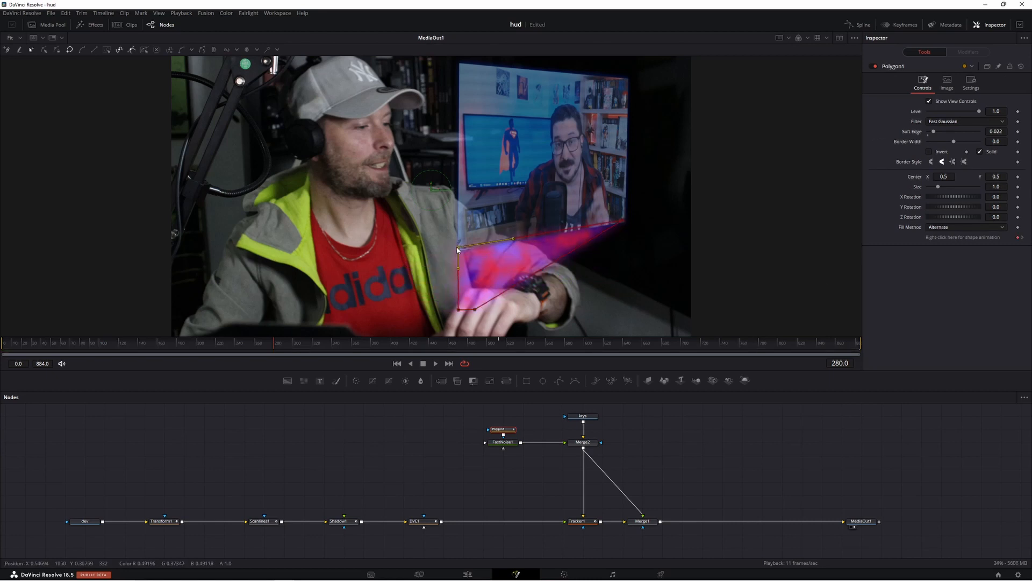
{"action": "left_click_drag", "start_coordinate": [442, 298], "coordinate": [535, 286]}
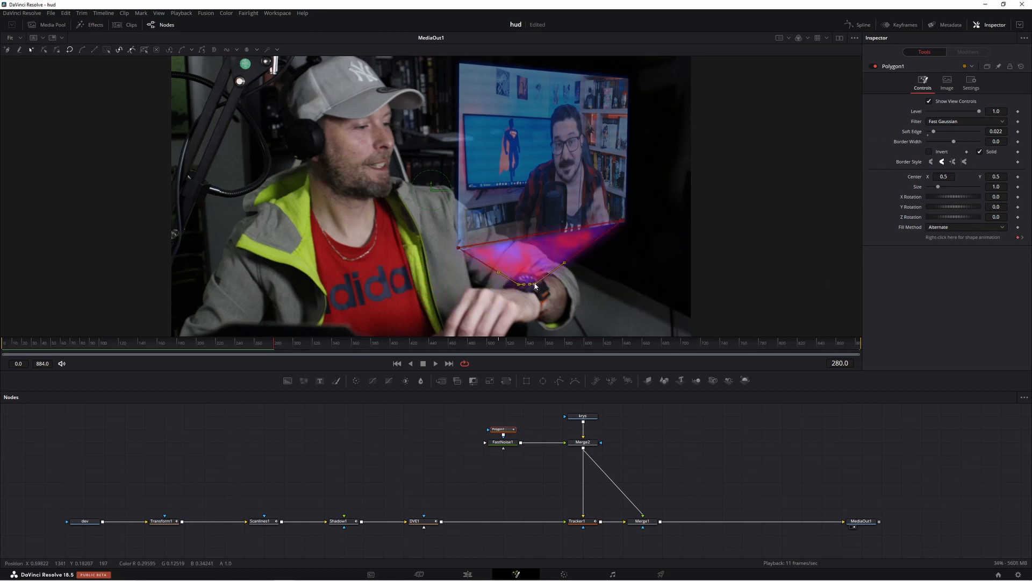
{"action": "left_click", "coordinate": [1018, 176]}
{"action": "left_click", "coordinate": [1018, 187]}
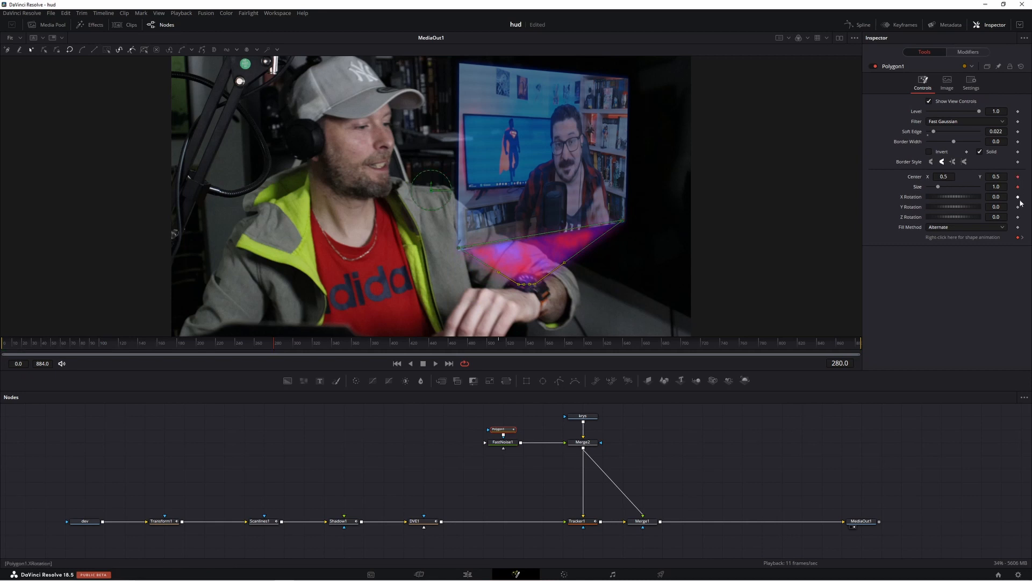
At frame 290, refit Polygon1's points to the moved watch and overlay corners, and keyframe its Center and Size.
{"action": "left_click", "coordinate": [285, 345]}
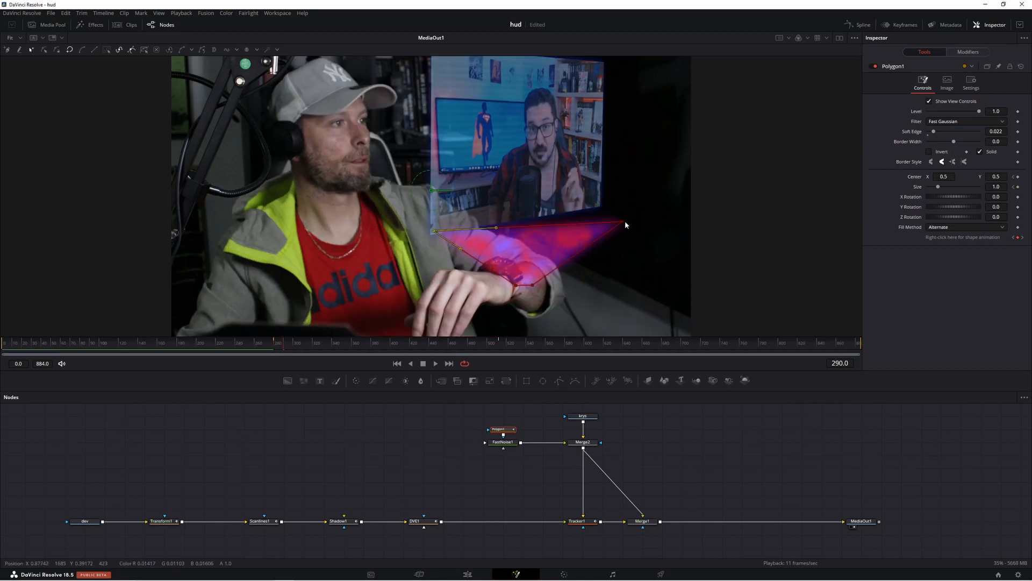
{"action": "left_click_drag", "start_coordinate": [624, 221], "coordinate": [600, 206]}
{"action": "left_click", "coordinate": [526, 285]}
{"action": "left_click_drag", "start_coordinate": [531, 288], "coordinate": [517, 268]}
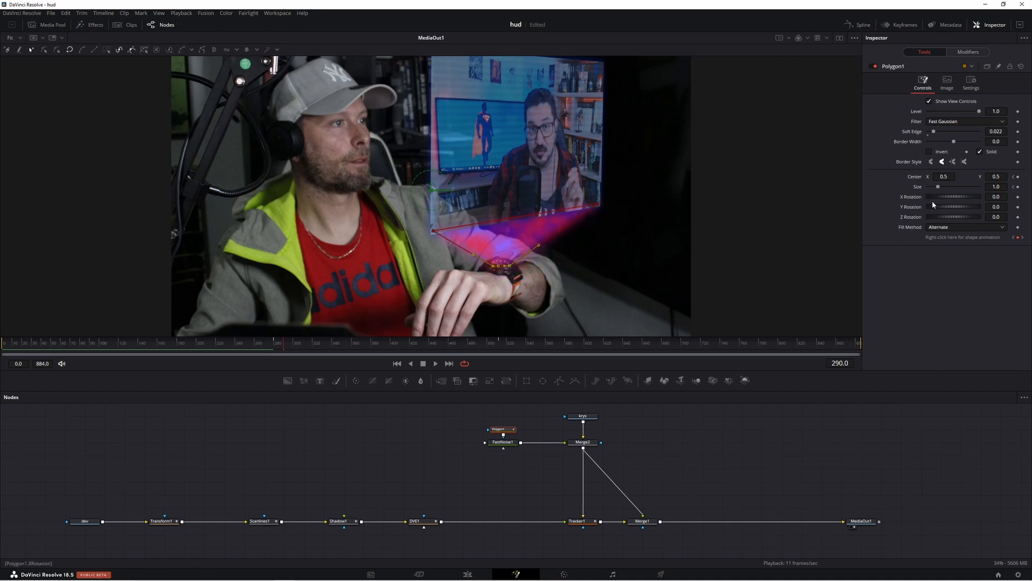
{"action": "left_click", "coordinate": [1017, 176]}
{"action": "left_click", "coordinate": [1017, 187]}
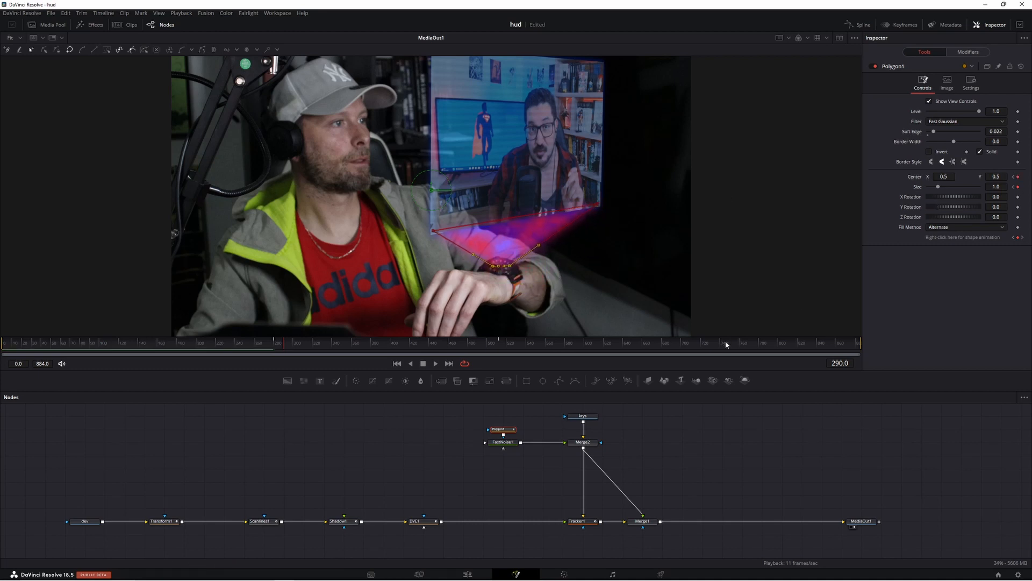